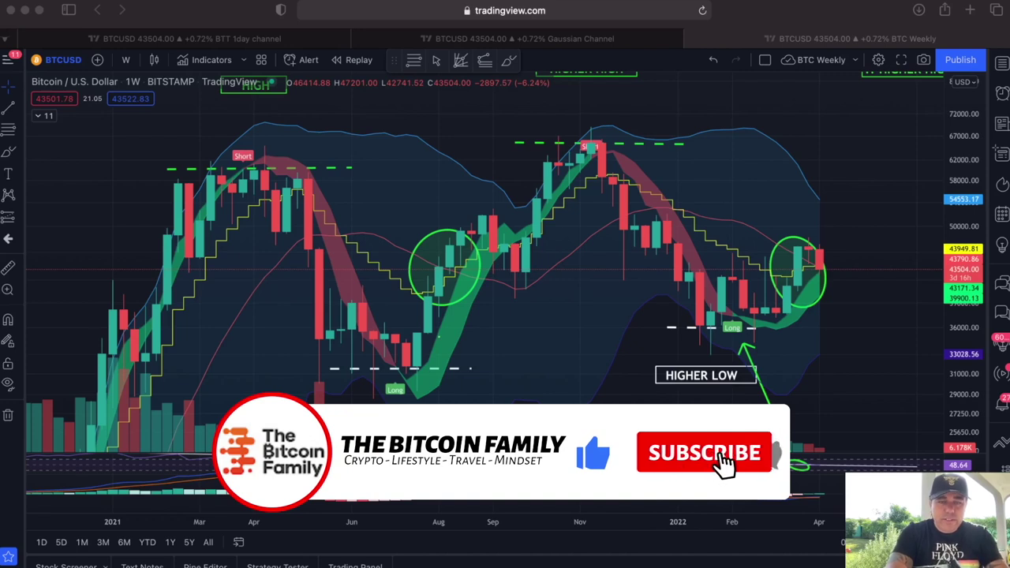
On the BTT 1day channel chart, delete the yellow hand-drawn price path and the yellow circle around its April end
{"action": "left_click", "coordinate": [885, 363]}
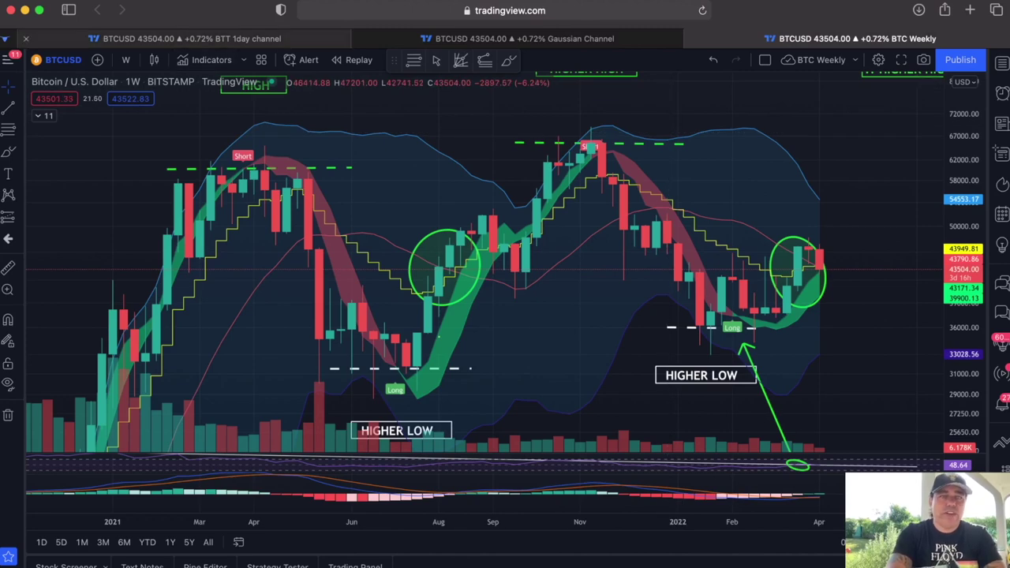
{"action": "left_click", "coordinate": [186, 38]}
{"action": "scroll", "coordinate": [542, 265], "scroll_direction": "left", "scroll_amount": 2}
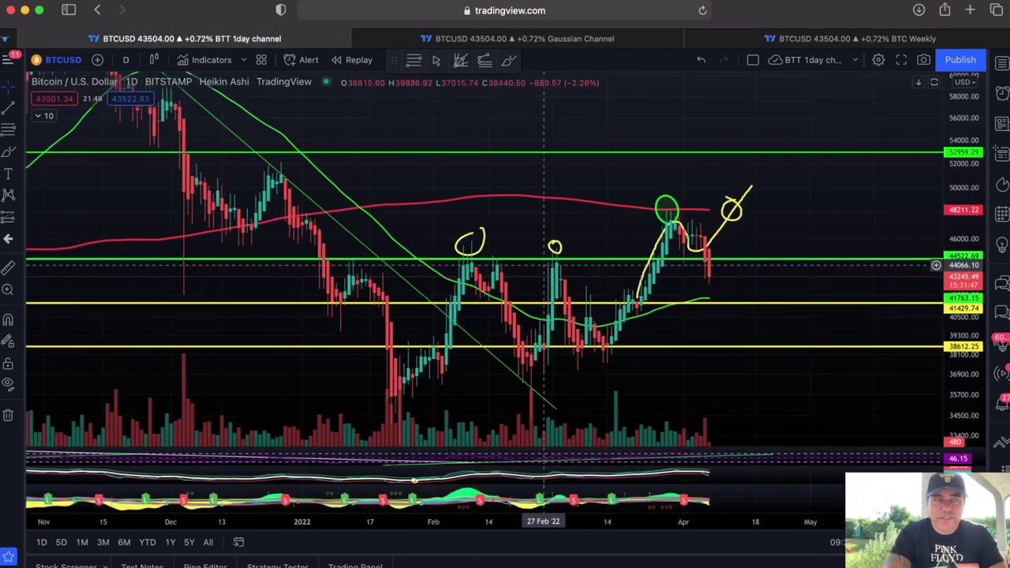
{"action": "scroll", "coordinate": [543, 265], "scroll_direction": "left", "scroll_amount": 1}
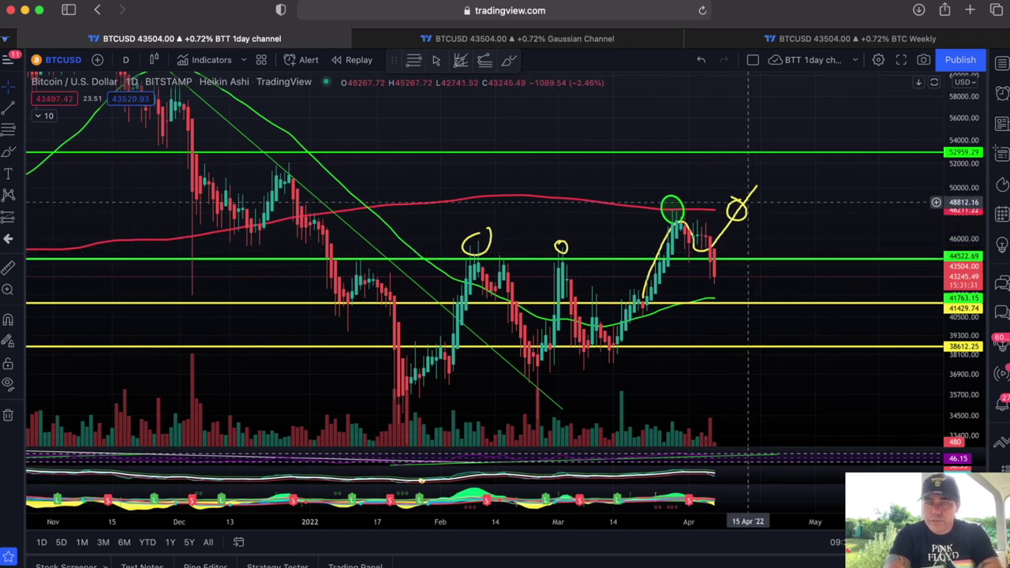
{"action": "left_click", "coordinate": [743, 199]}
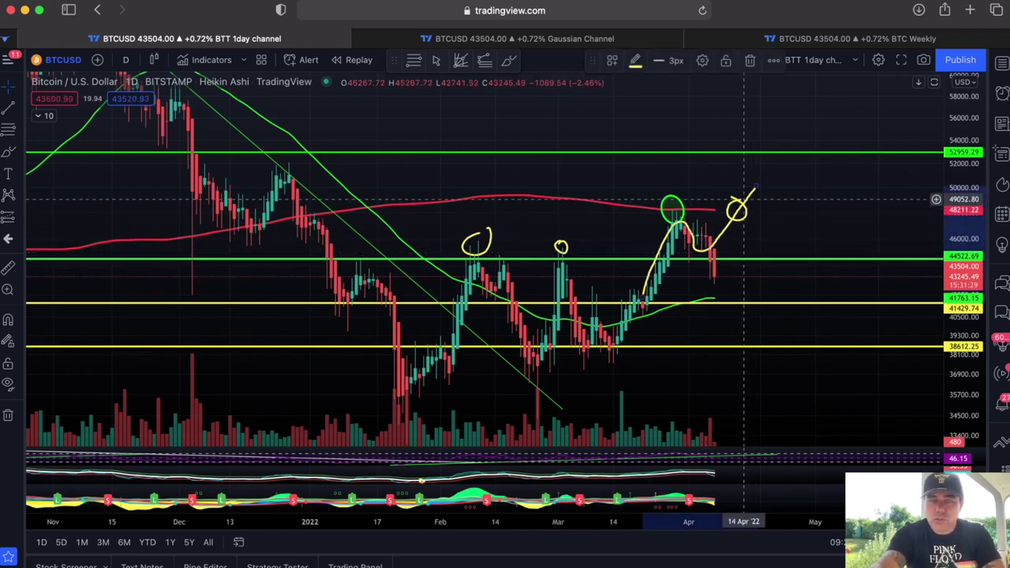
{"action": "key", "text": "Delete"}
{"action": "left_click", "coordinate": [743, 201]}
{"action": "key", "text": "Delete"}
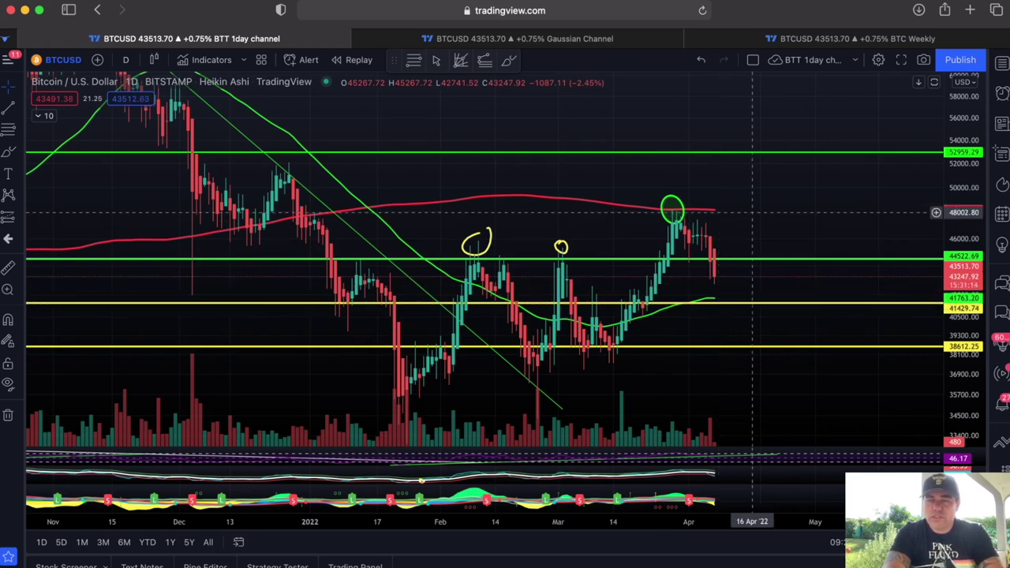
Switch to the Gaussian Channel chart and hide the watchlist to widen the chart area
{"action": "scroll", "coordinate": [758, 232], "scroll_direction": "down", "scroll_amount": 2}
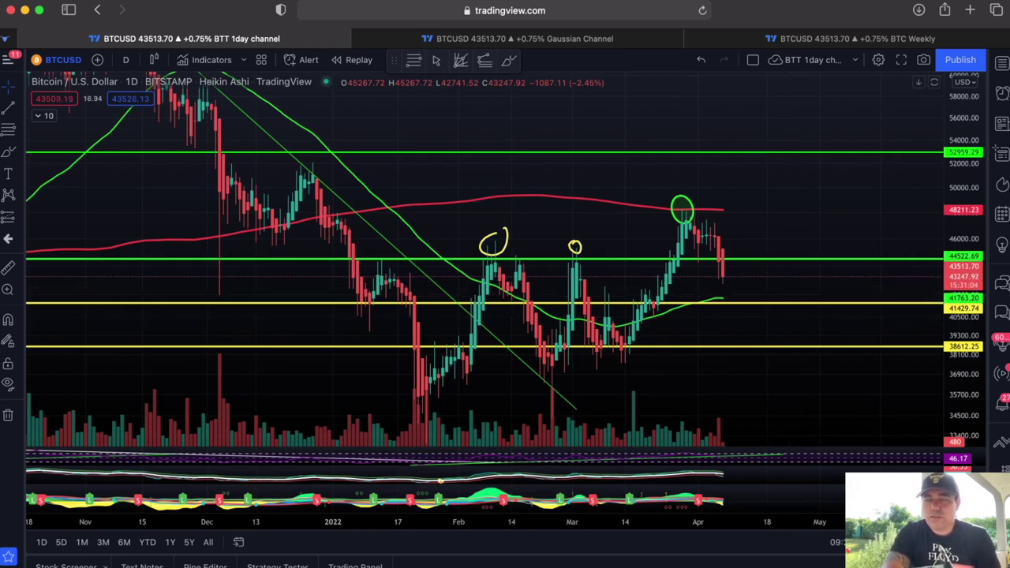
{"action": "left_click_drag", "start_coordinate": [965, 316], "coordinate": [964, 288]}
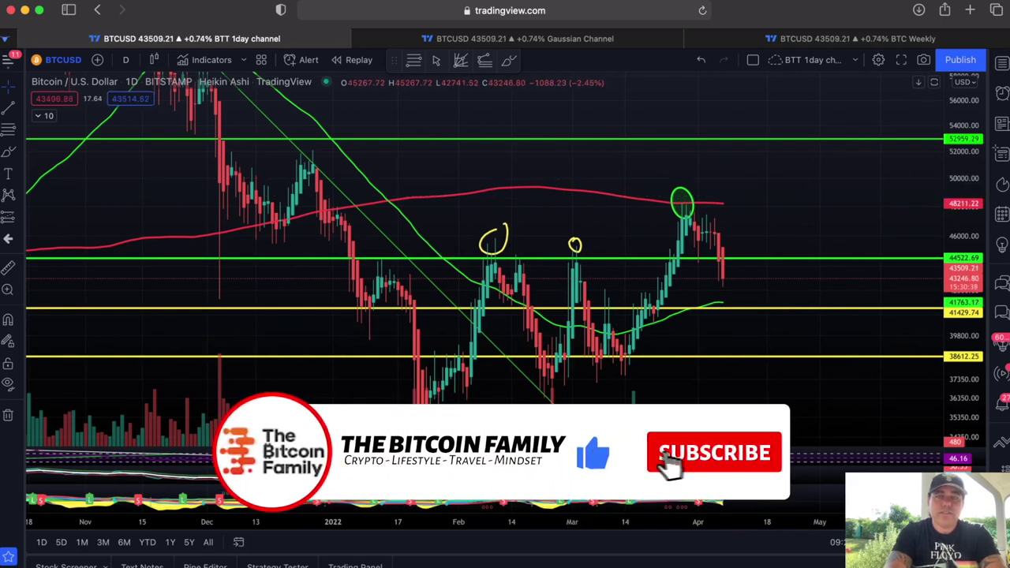
{"action": "left_click", "coordinate": [573, 39]}
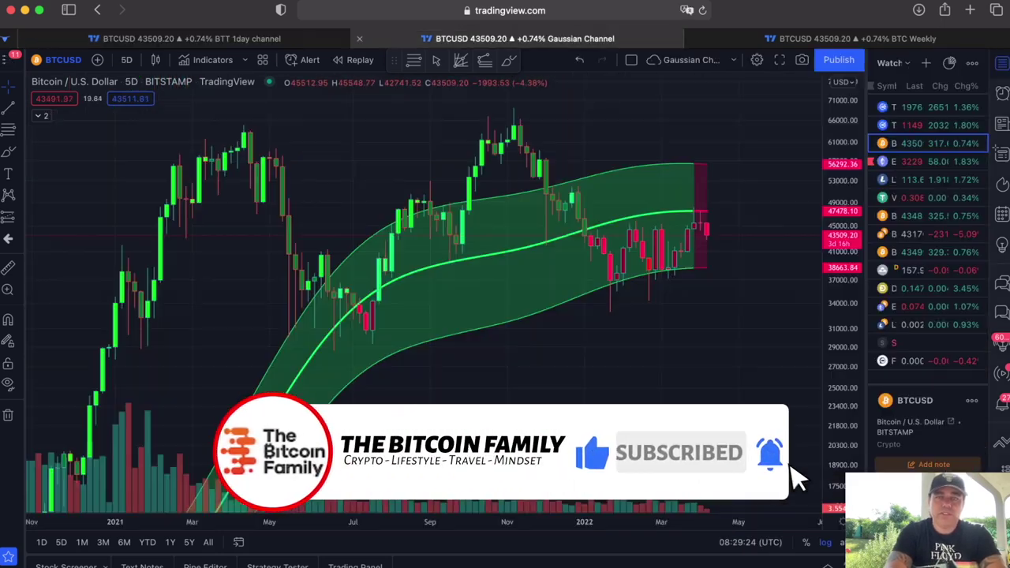
{"action": "scroll", "coordinate": [604, 356], "scroll_direction": "down", "scroll_amount": 3}
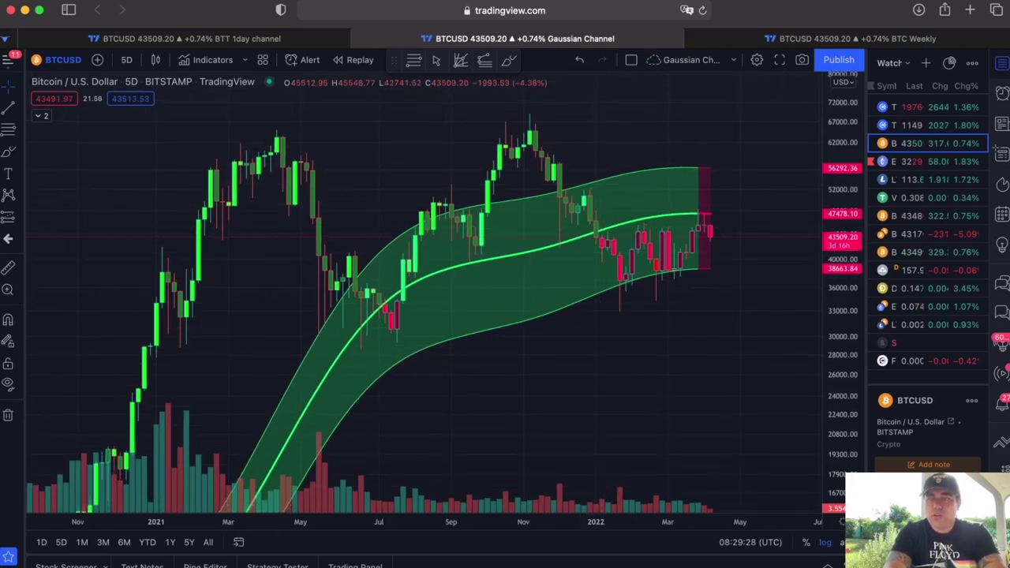
{"action": "left_click", "coordinate": [1002, 63]}
{"action": "scroll", "coordinate": [899, 198], "scroll_direction": "up", "scroll_amount": 3}
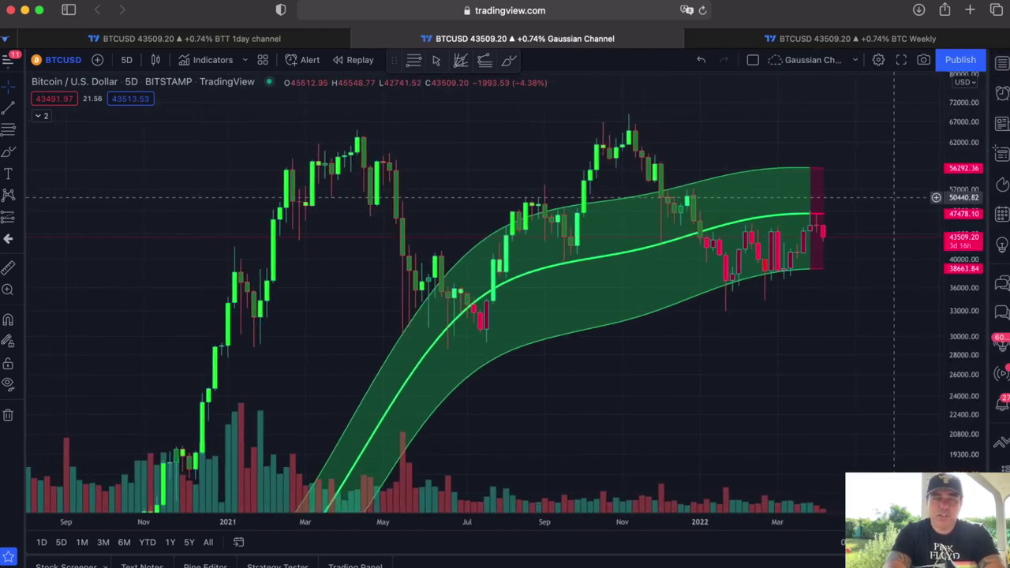
Examine the Gaussian Channel on the five-day Bitcoin chart from 2022 back to 2012
{"action": "scroll", "coordinate": [899, 197], "scroll_direction": "down", "scroll_amount": 1}
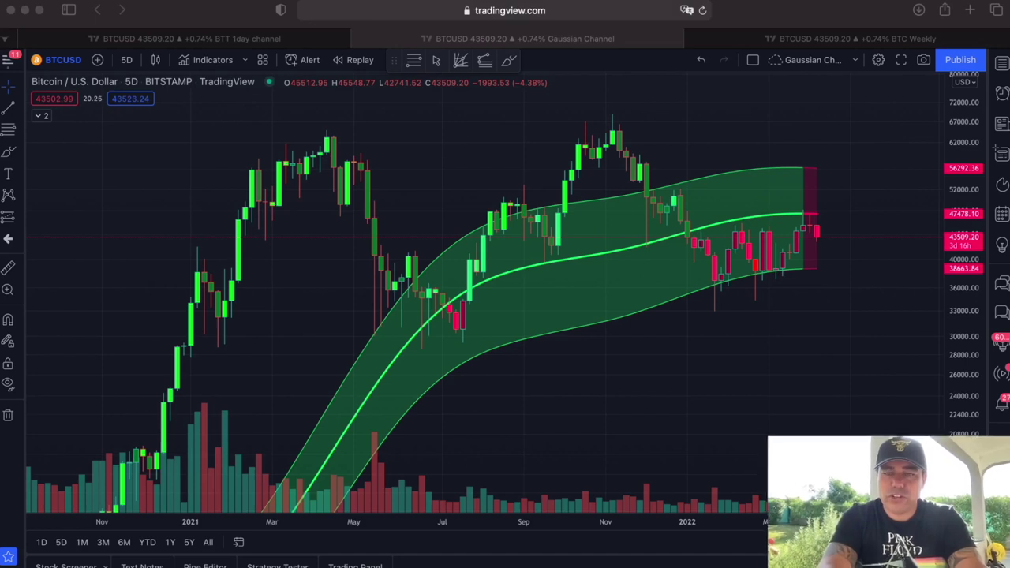
{"action": "left_click", "coordinate": [858, 302]}
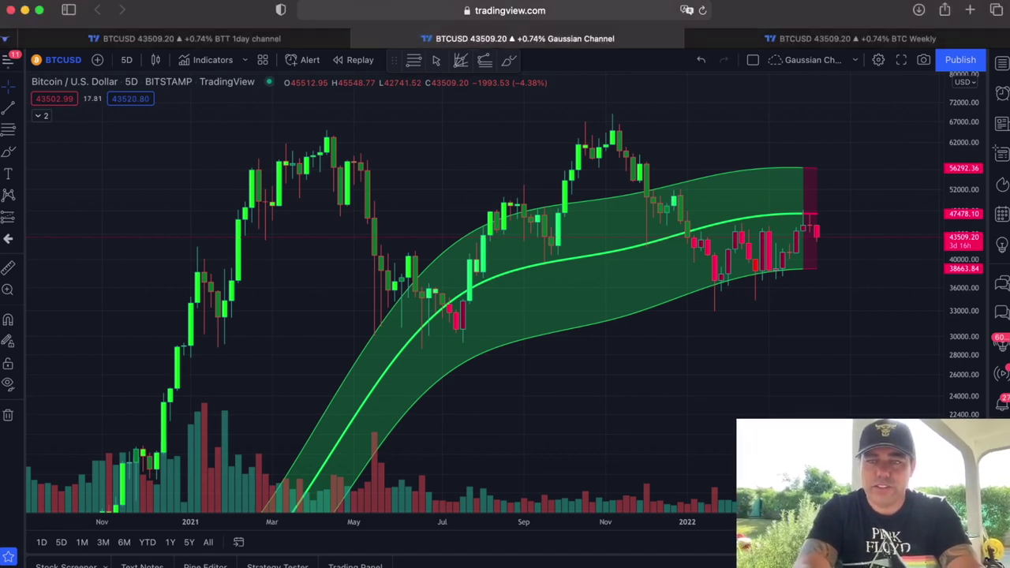
{"action": "left_click_drag", "start_coordinate": [964, 135], "coordinate": [868, 338]}
{"action": "left_click_drag", "start_coordinate": [751, 340], "coordinate": [763, 276]}
{"action": "scroll", "coordinate": [763, 275], "scroll_direction": "down", "scroll_amount": 1}
{"action": "scroll", "coordinate": [762, 275], "scroll_direction": "down", "scroll_amount": 3}
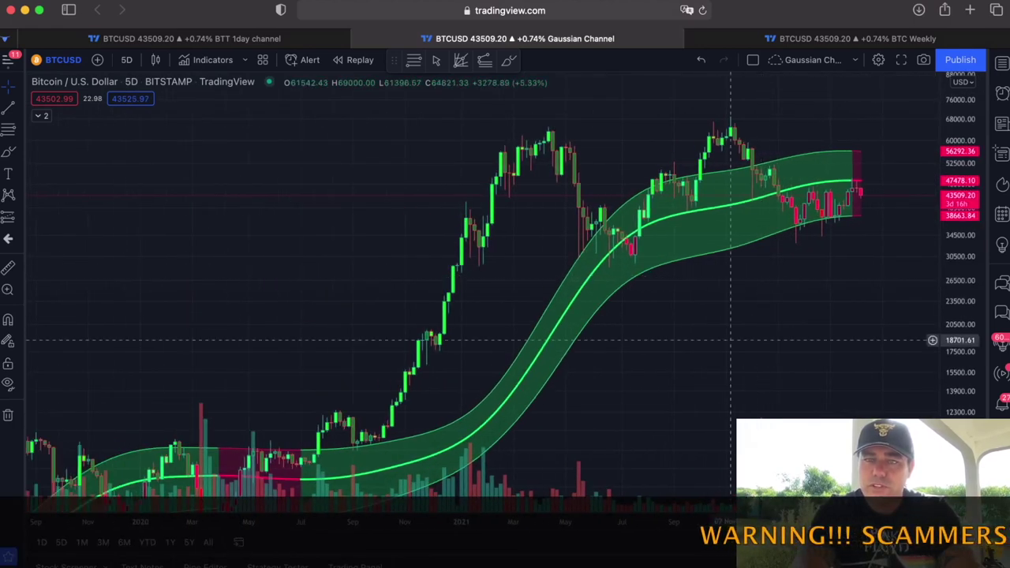
{"action": "left_click_drag", "start_coordinate": [723, 347], "coordinate": [726, 309]}
{"action": "left_click_drag", "start_coordinate": [961, 190], "coordinate": [961, 283]}
{"action": "scroll", "coordinate": [870, 283], "scroll_direction": "down", "scroll_amount": 8}
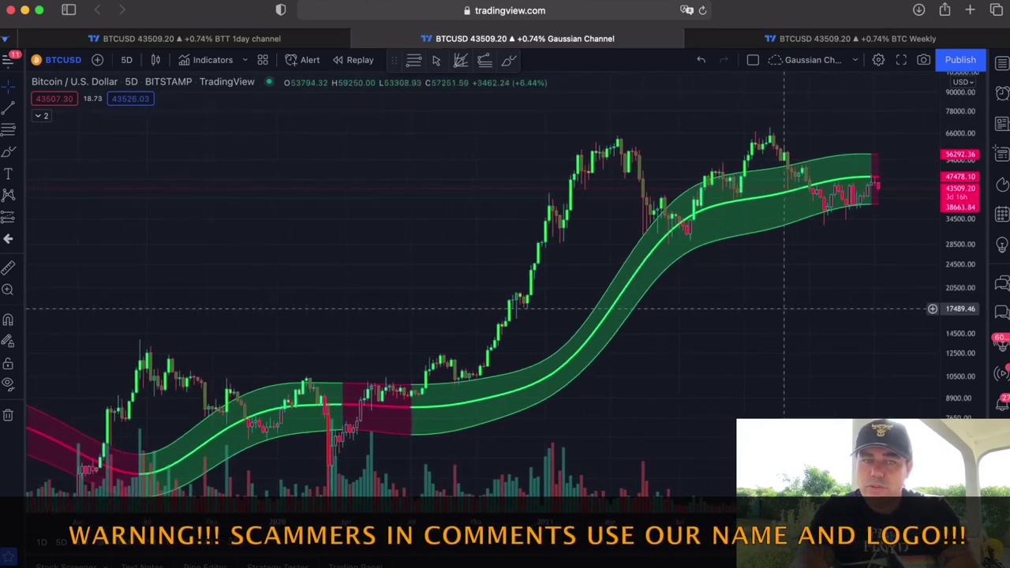
{"action": "left_click_drag", "start_coordinate": [750, 352], "coordinate": [804, 295]}
{"action": "scroll", "coordinate": [805, 295], "scroll_direction": "down", "scroll_amount": 4}
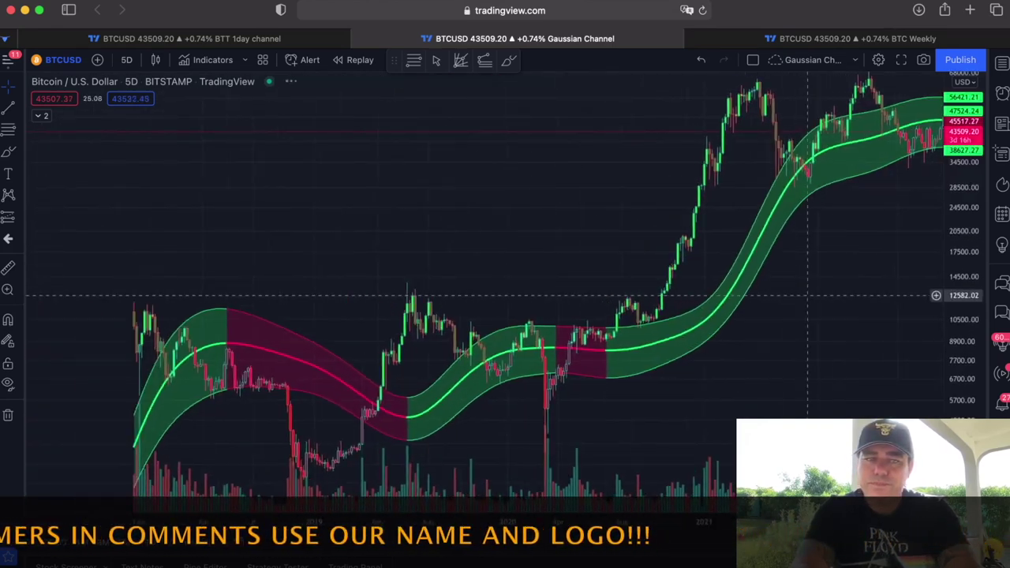
{"action": "left_click_drag", "start_coordinate": [961, 207], "coordinate": [961, 364]}
{"action": "scroll", "coordinate": [775, 390], "scroll_direction": "down", "scroll_amount": 3}
{"action": "left_click_drag", "start_coordinate": [705, 415], "coordinate": [750, 214]}
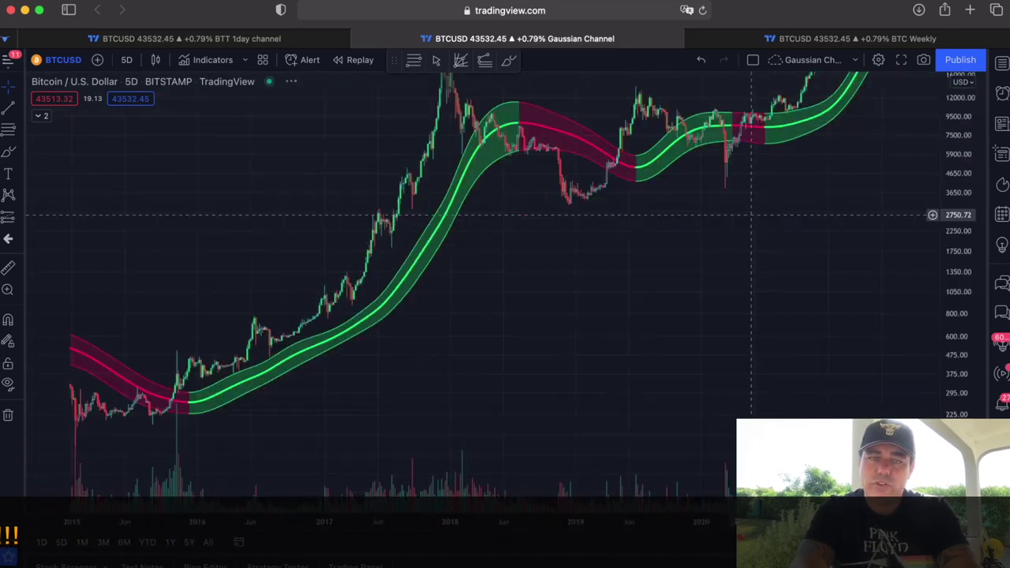
{"action": "scroll", "coordinate": [472, 300], "scroll_direction": "left", "scroll_amount": 10}
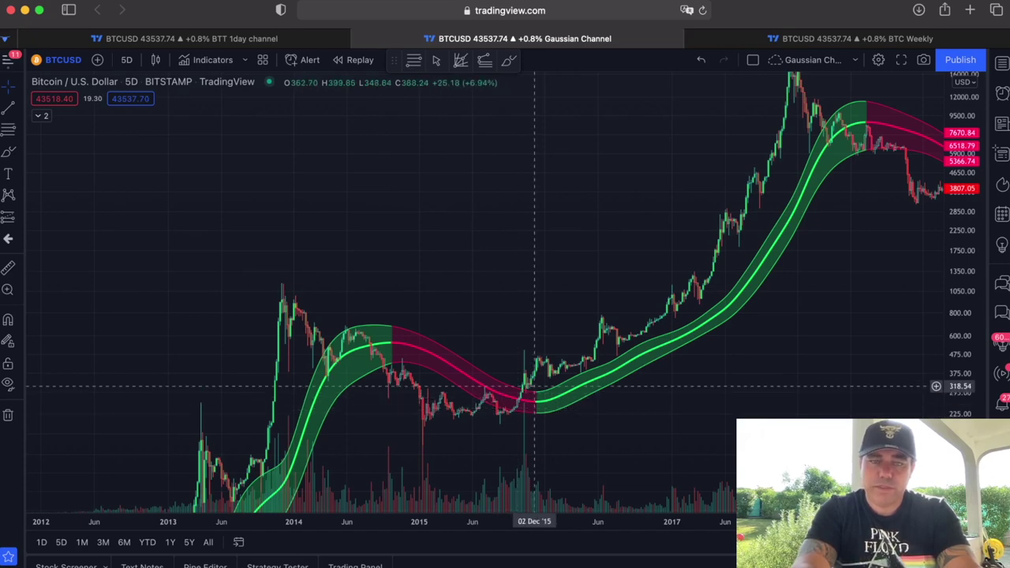
{"action": "left_click_drag", "start_coordinate": [548, 444], "coordinate": [576, 244]}
{"action": "left_click_drag", "start_coordinate": [516, 339], "coordinate": [612, 264]}
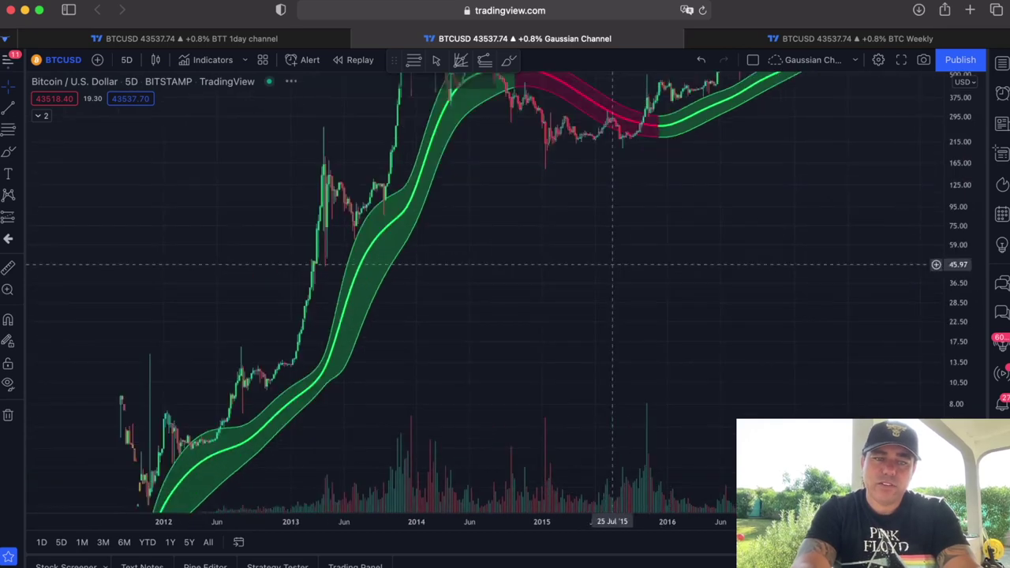
Follow the Gaussian Channel forward from 2014 to 2022, examining price around its green and red phases
{"action": "scroll", "coordinate": [612, 264], "scroll_direction": "right", "scroll_amount": 10}
{"action": "scroll", "coordinate": [599, 331], "scroll_direction": "up", "scroll_amount": 5}
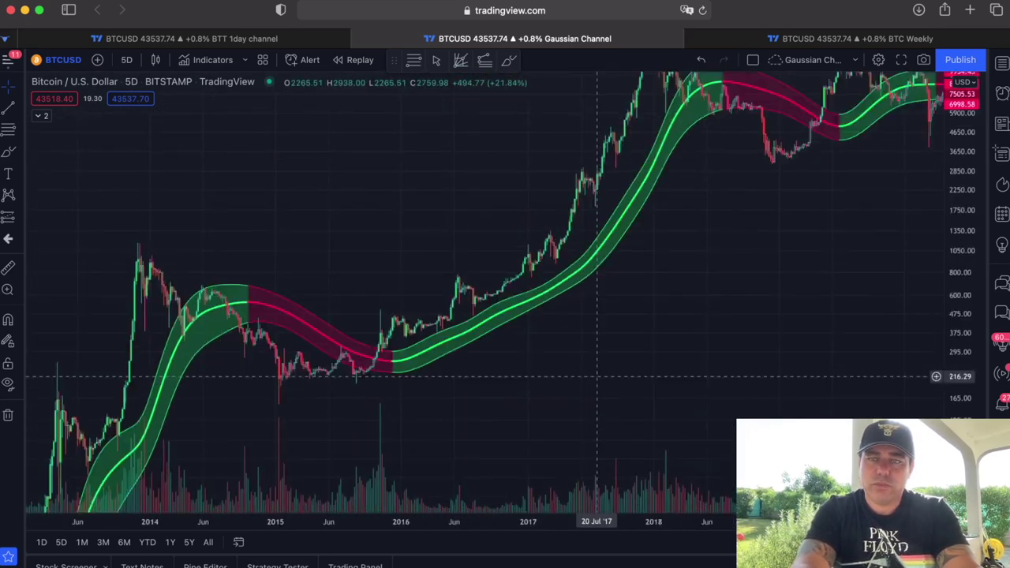
{"action": "scroll", "coordinate": [596, 376], "scroll_direction": "right", "scroll_amount": 10}
{"action": "scroll", "coordinate": [596, 376], "scroll_direction": "up", "scroll_amount": 5}
{"action": "left_click", "coordinate": [580, 254]}
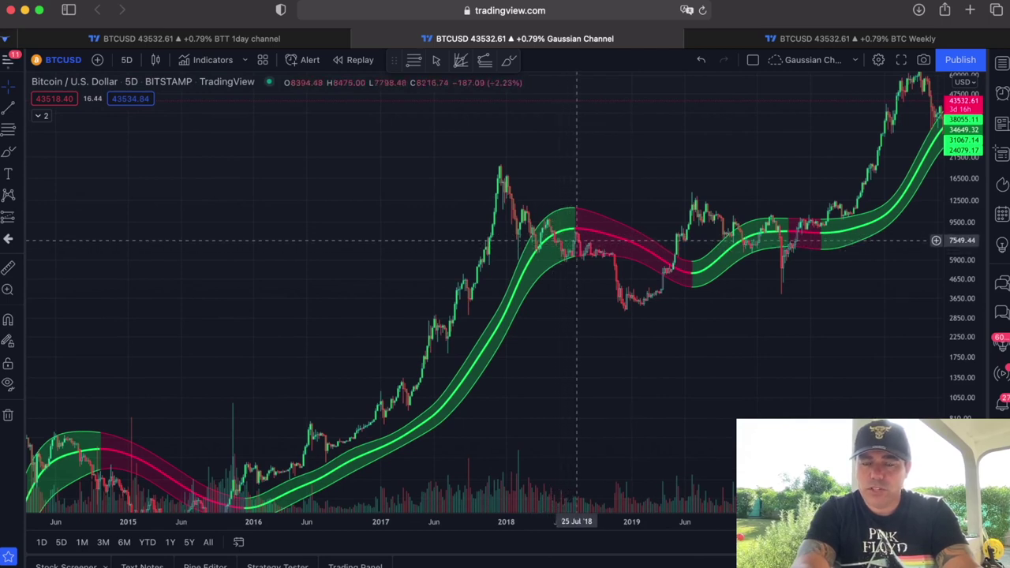
{"action": "left_click_drag", "start_coordinate": [746, 300], "coordinate": [636, 307]}
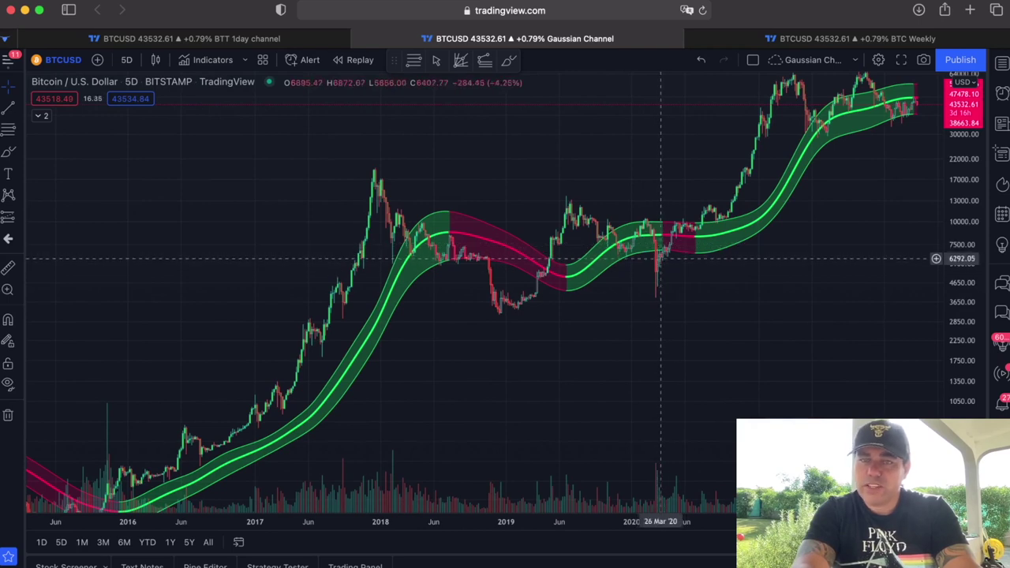
{"action": "scroll", "coordinate": [665, 241], "scroll_direction": "right", "scroll_amount": 3}
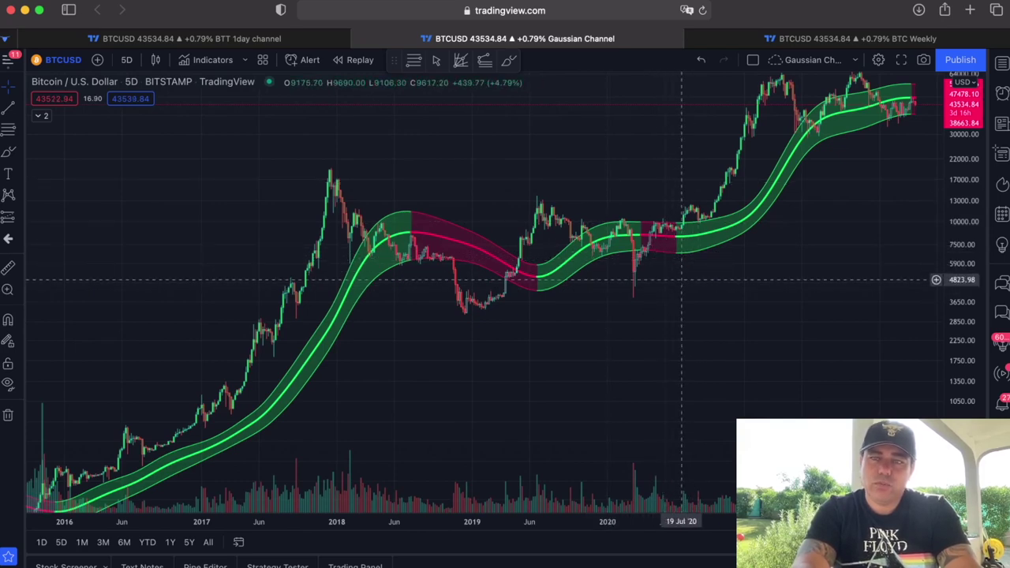
{"action": "scroll", "coordinate": [682, 280], "scroll_direction": "down", "scroll_amount": 3}
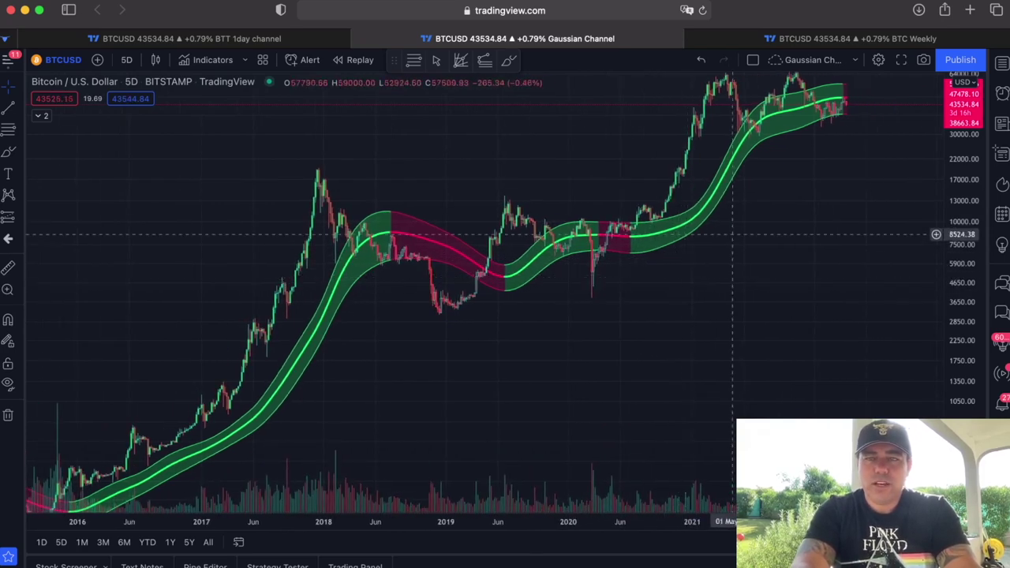
{"action": "scroll", "coordinate": [734, 235], "scroll_direction": "right", "scroll_amount": 10}
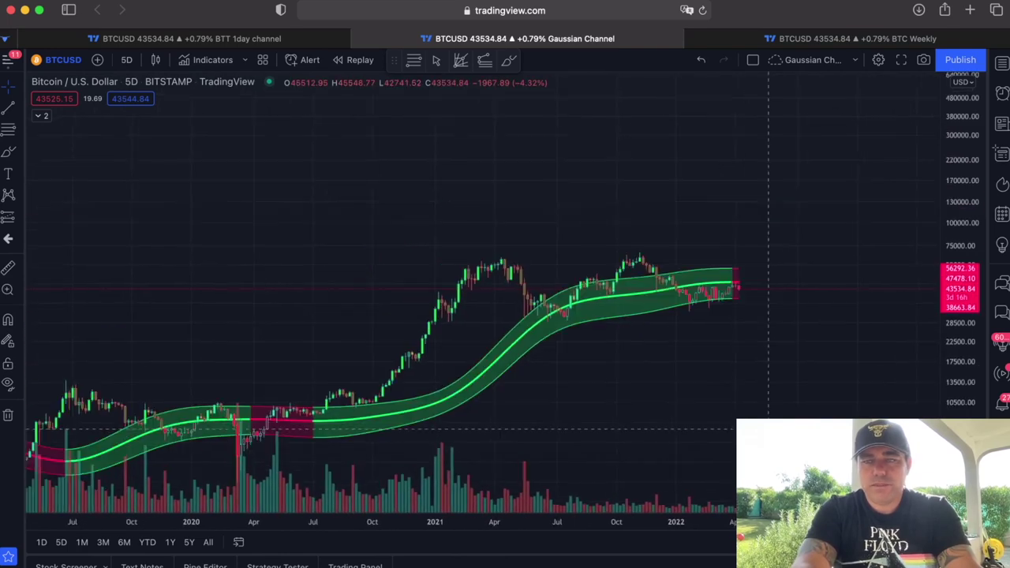
{"action": "left_click_drag", "start_coordinate": [960, 401], "coordinate": [960, 283]}
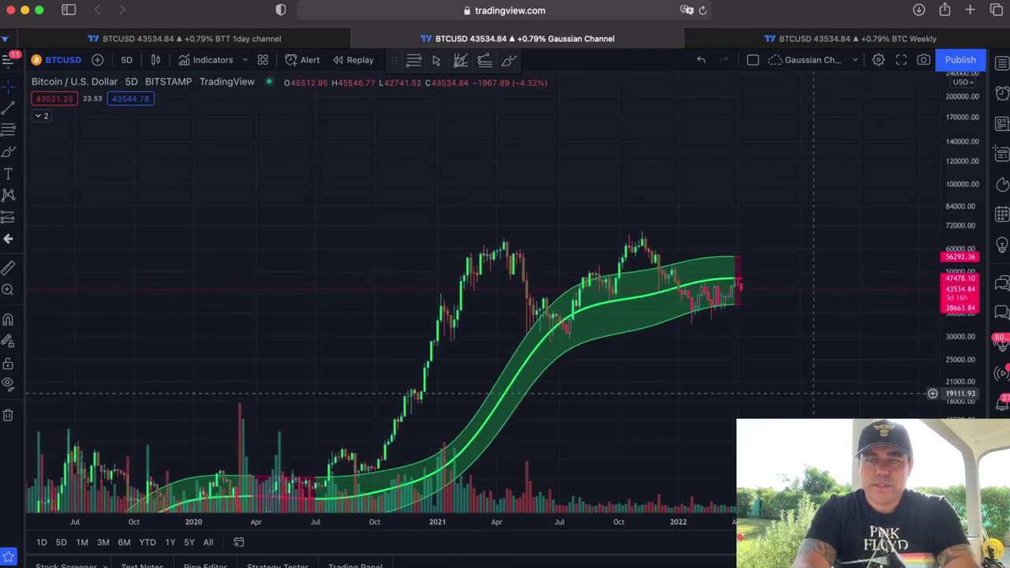
{"action": "left_click_drag", "start_coordinate": [814, 393], "coordinate": [823, 316]}
{"action": "scroll", "coordinate": [823, 315], "scroll_direction": "down", "scroll_amount": 1}
{"action": "left_click_drag", "start_coordinate": [819, 374], "coordinate": [829, 363]}
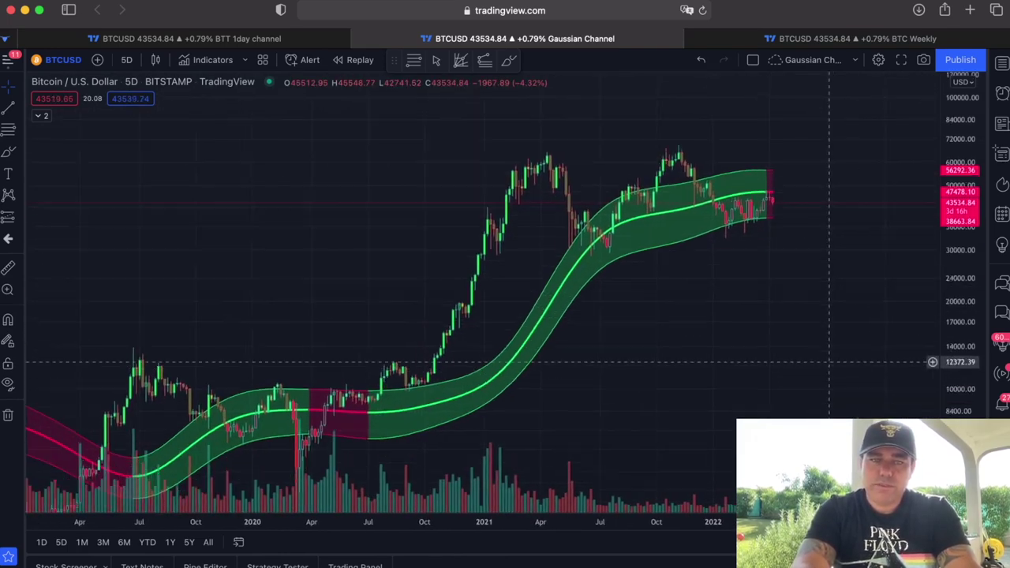
Brush a yellow circle around the July 2018 touch of the channel midline and trace the price drop to the December 2018 low
{"action": "scroll", "coordinate": [828, 362], "scroll_direction": "left", "scroll_amount": 10}
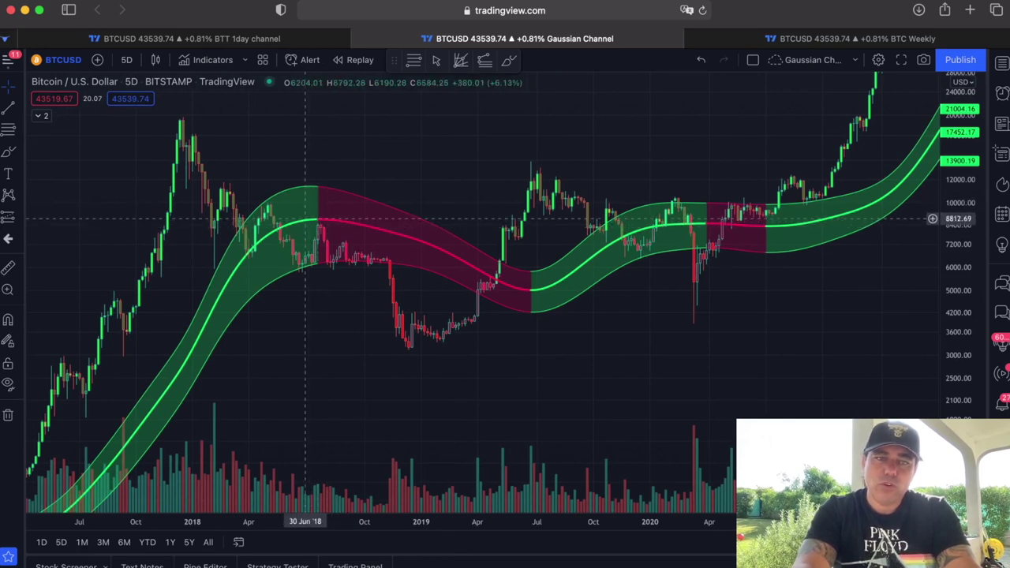
{"action": "left_click", "coordinate": [10, 152]}
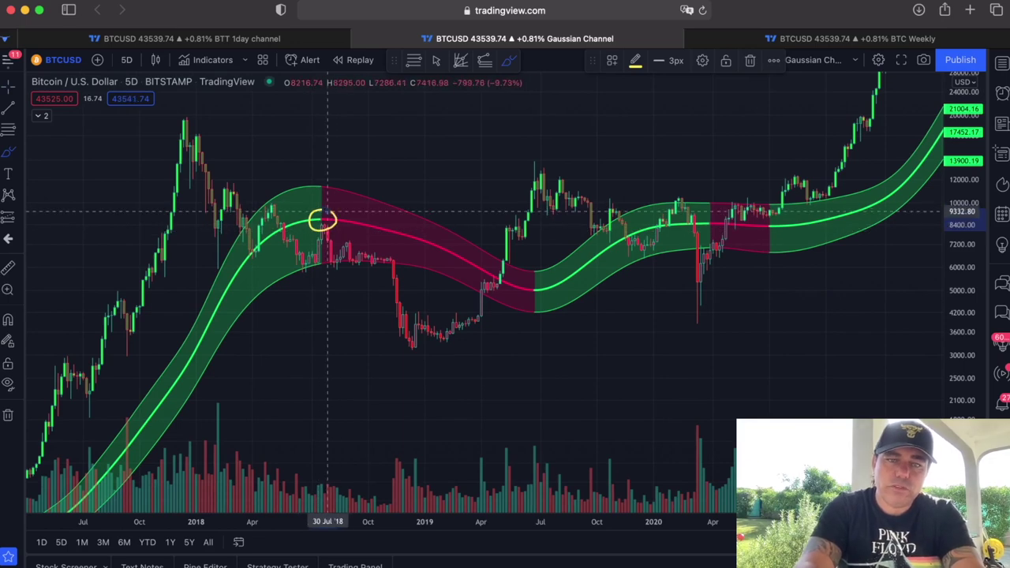
{"action": "mouse_move", "coordinate": [330, 241]}
{"action": "left_mouse_down"}
{"action": "mouse_move", "coordinate": [338, 256]}
{"action": "mouse_move", "coordinate": [363, 237]}
{"action": "mouse_move", "coordinate": [407, 348]}
{"action": "left_mouse_up"}
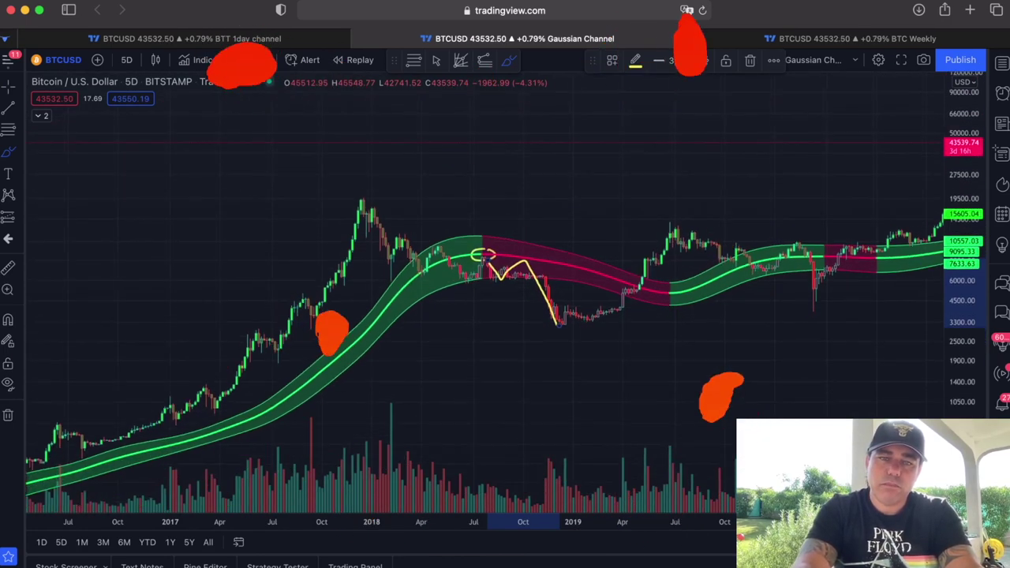
Examine price against the channel midline in 2014 and compare it with the latest 2022 candles
{"action": "left_click_drag", "start_coordinate": [320, 126], "coordinate": [600, 124]}
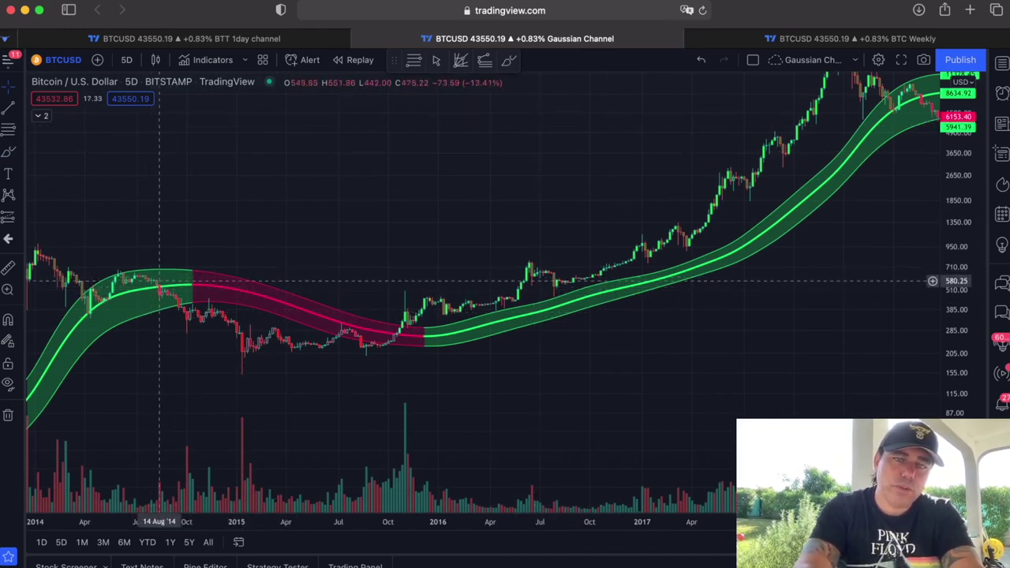
{"action": "scroll", "coordinate": [597, 370], "scroll_direction": "right", "scroll_amount": 10}
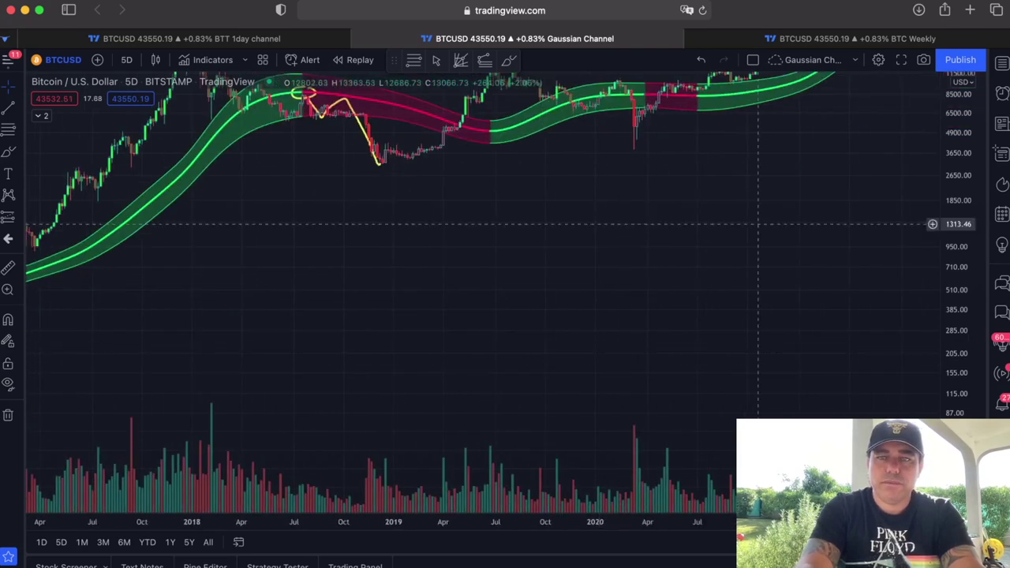
{"action": "scroll", "coordinate": [758, 224], "scroll_direction": "right", "scroll_amount": 10}
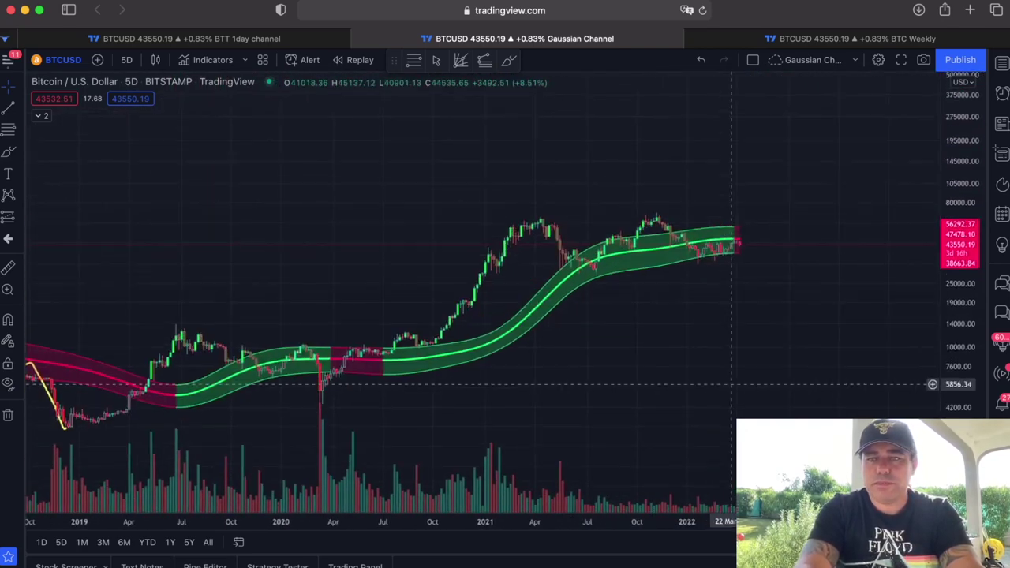
{"action": "left_click_drag", "start_coordinate": [959, 370], "coordinate": [959, 262]}
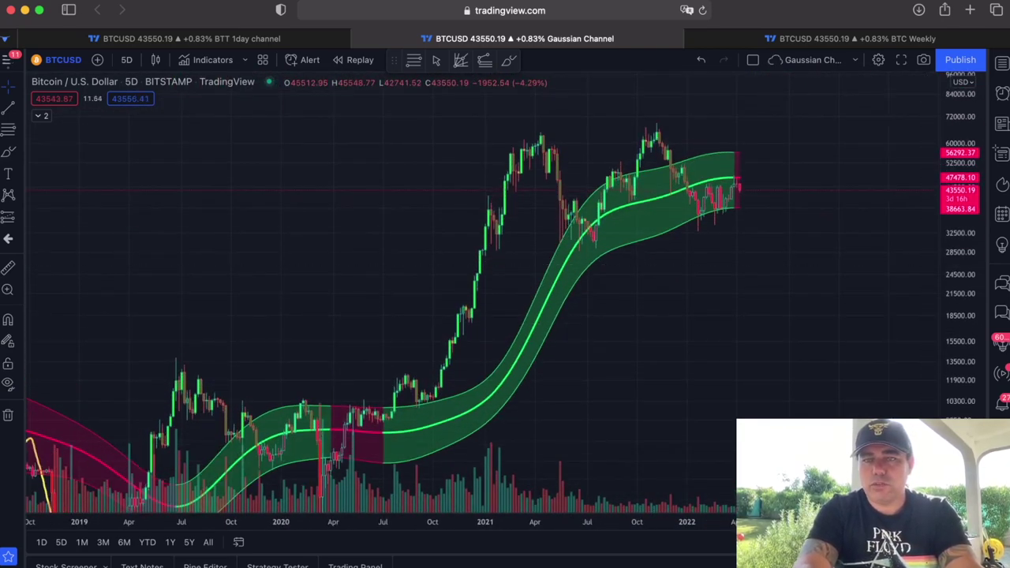
{"action": "scroll", "coordinate": [811, 236], "scroll_direction": "right", "scroll_amount": 10}
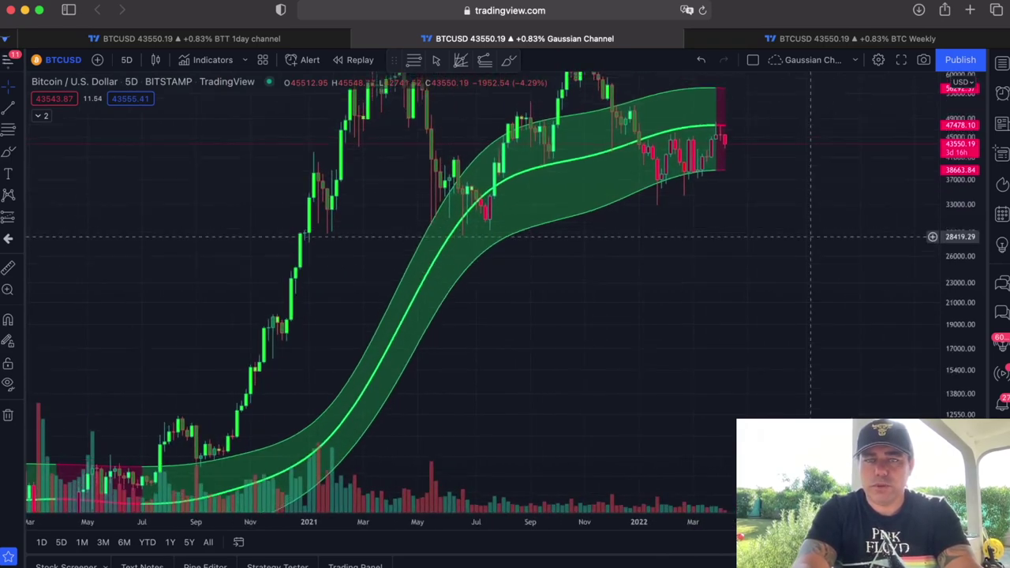
{"action": "scroll", "coordinate": [810, 236], "scroll_direction": "up", "scroll_amount": 5}
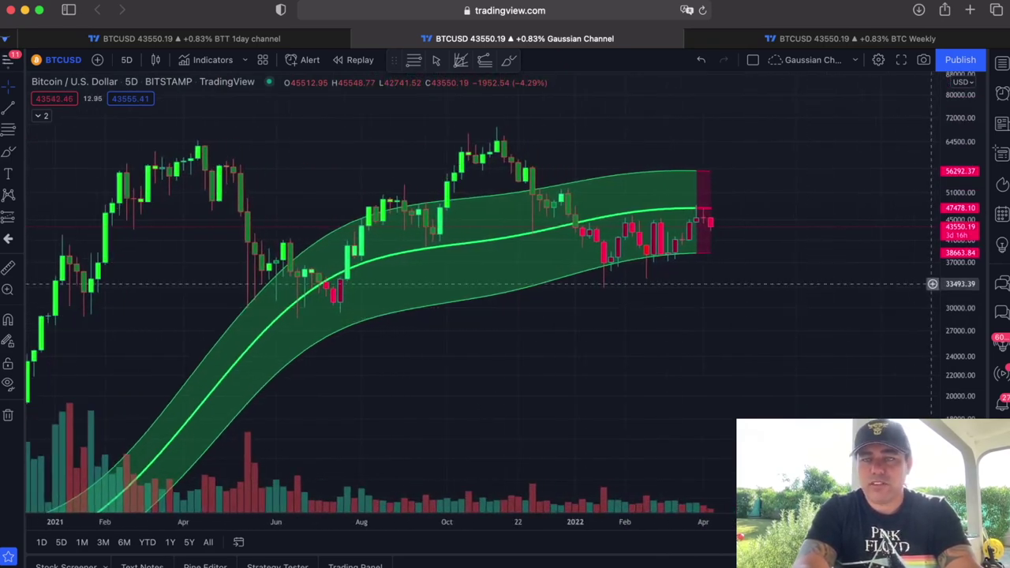
Brush a yellow circle around the April 2022 midline touch, a zigzag drop to about 32,250, and a short horizontal line at its end
{"action": "left_click_drag", "start_coordinate": [959, 285], "coordinate": [960, 216]}
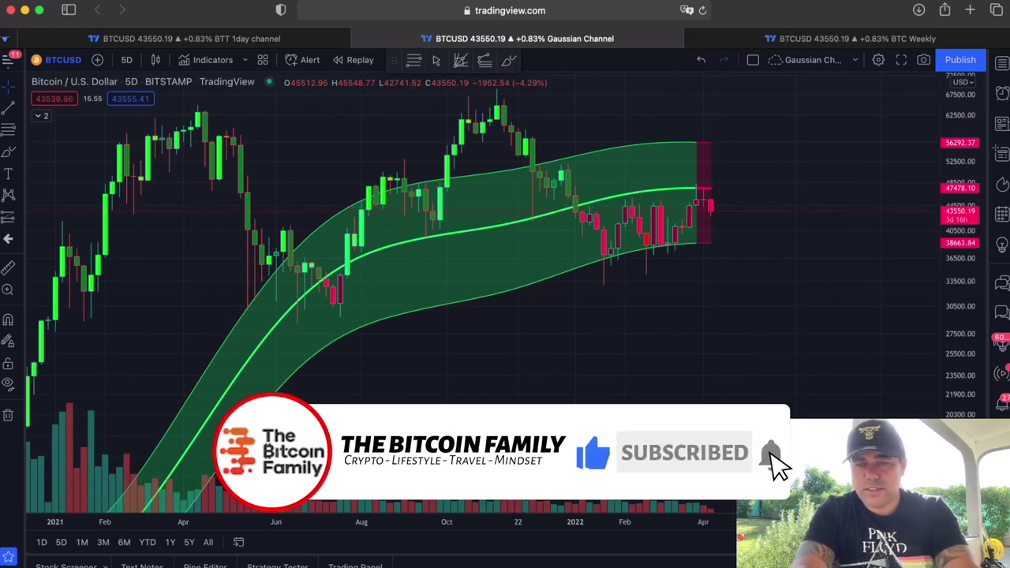
{"action": "scroll", "coordinate": [712, 199], "scroll_direction": "up", "scroll_amount": 1}
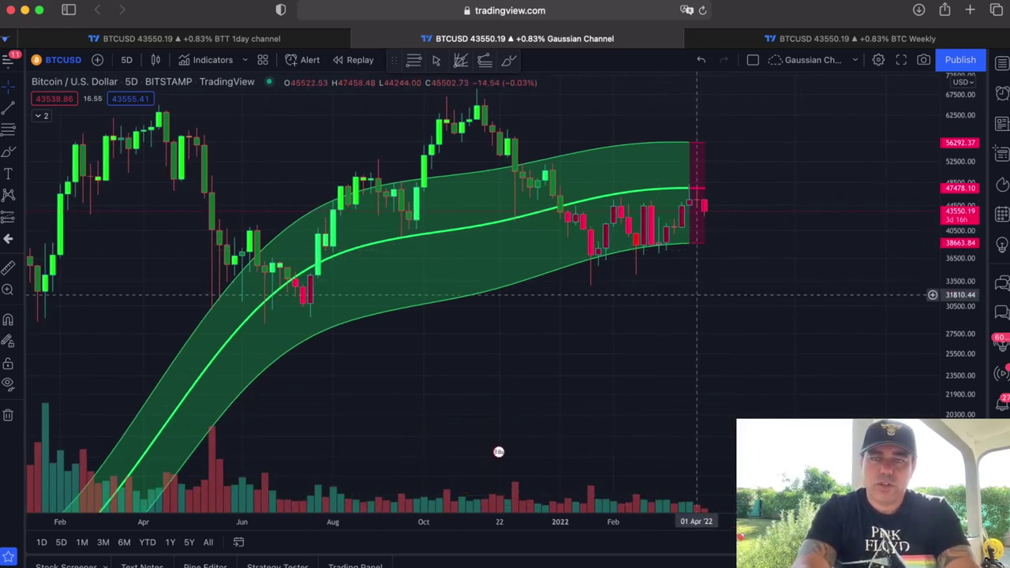
{"action": "left_click", "coordinate": [7, 151]}
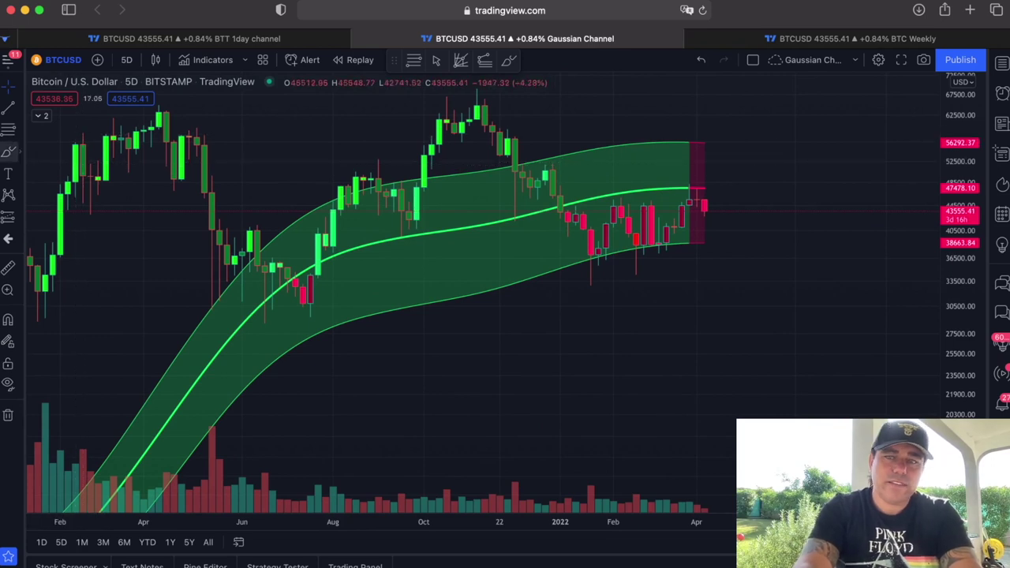
{"action": "mouse_move", "coordinate": [707, 177]}
{"action": "left_mouse_down"}
{"action": "mouse_move", "coordinate": [685, 188]}
{"action": "mouse_move", "coordinate": [715, 174]}
{"action": "mouse_move", "coordinate": [699, 197]}
{"action": "mouse_move", "coordinate": [708, 221]}
{"action": "mouse_move", "coordinate": [761, 279]}
{"action": "left_mouse_up"}
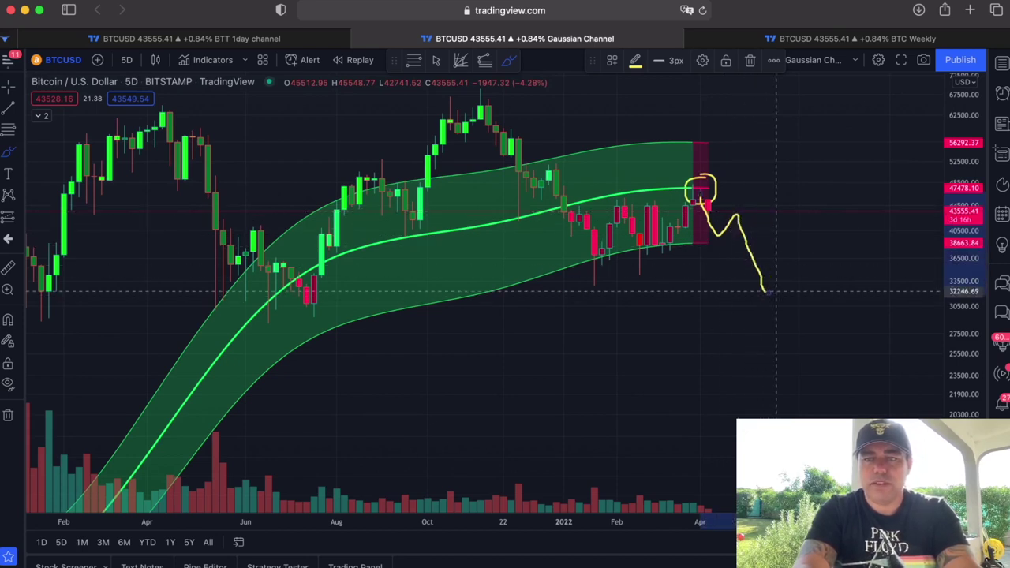
{"action": "left_click_drag", "start_coordinate": [768, 292], "coordinate": [769, 294]}
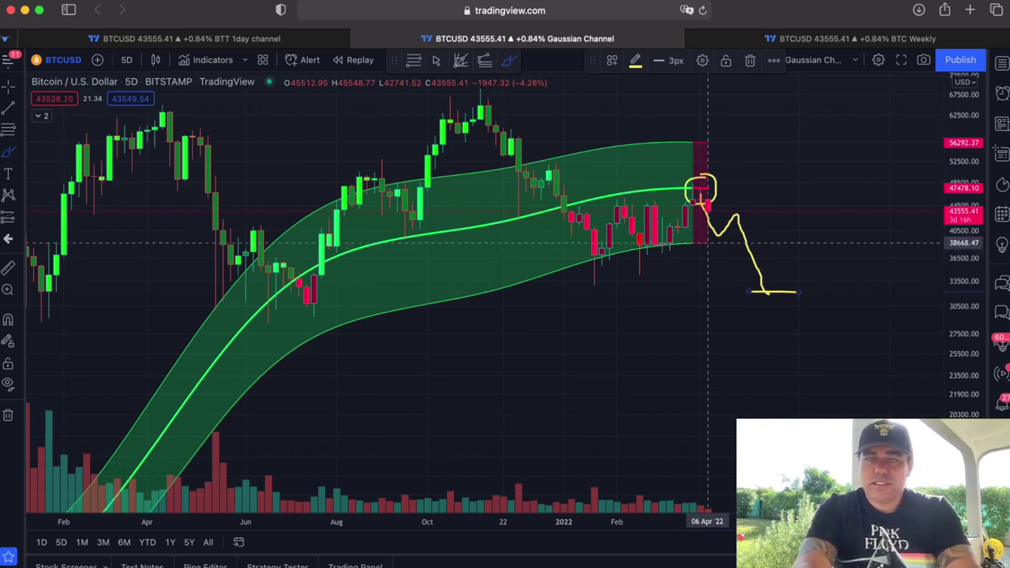
Examine the sketched 2022 drop against the channel's lower band and compare it with the marked 2018 drop
{"action": "scroll", "coordinate": [836, 252], "scroll_direction": "up", "scroll_amount": 2}
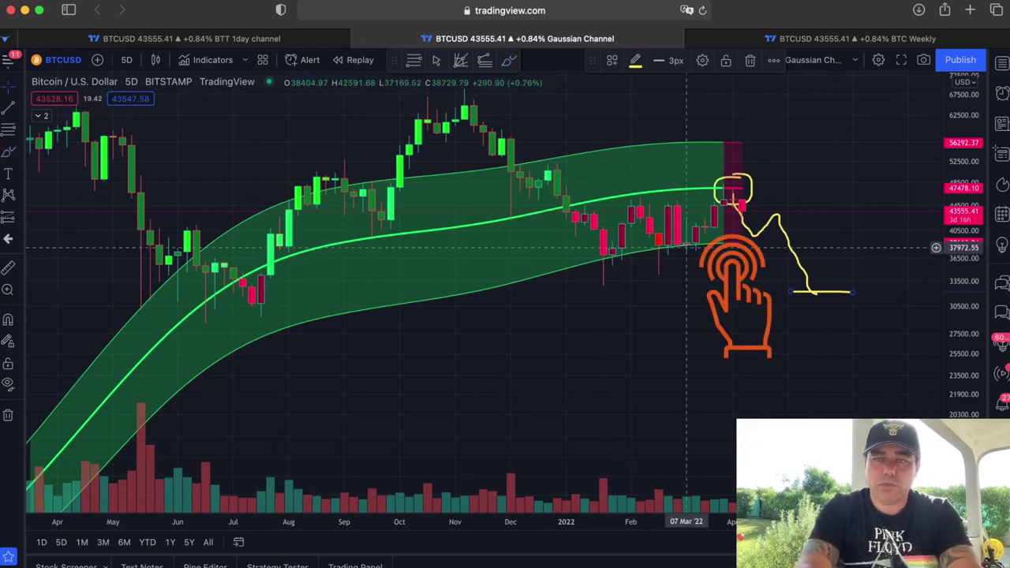
{"action": "left_click_drag", "start_coordinate": [687, 273], "coordinate": [703, 352]}
{"action": "left_click_drag", "start_coordinate": [963, 505], "coordinate": [962, 441]}
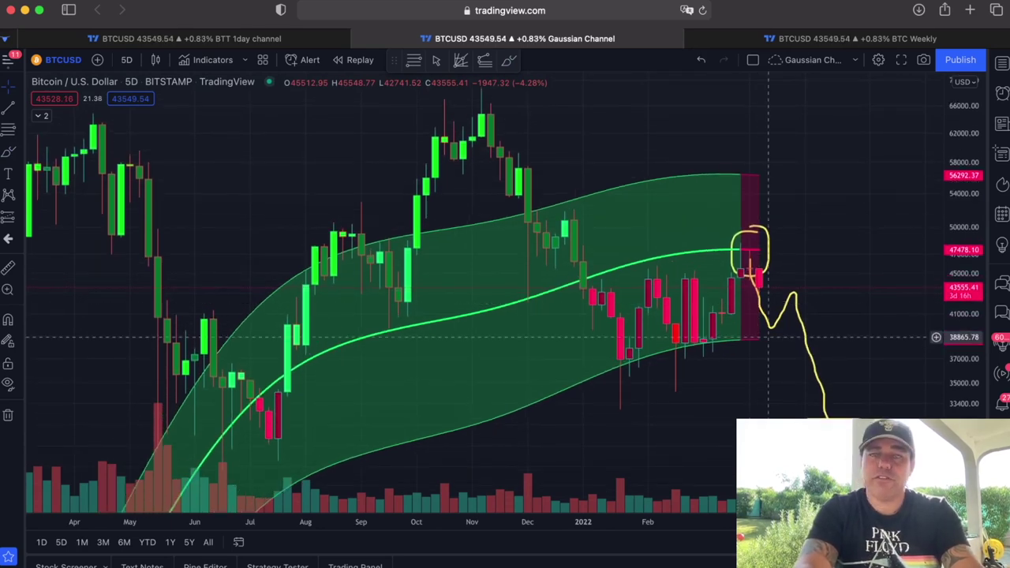
{"action": "scroll", "coordinate": [768, 339], "scroll_direction": "up", "scroll_amount": 1}
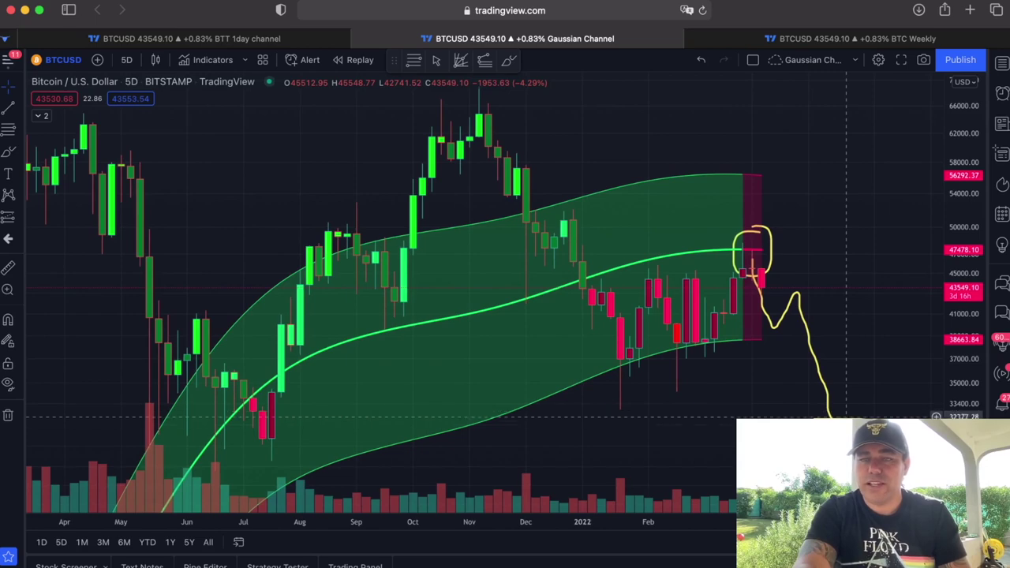
{"action": "scroll", "coordinate": [836, 410], "scroll_direction": "up", "scroll_amount": 3}
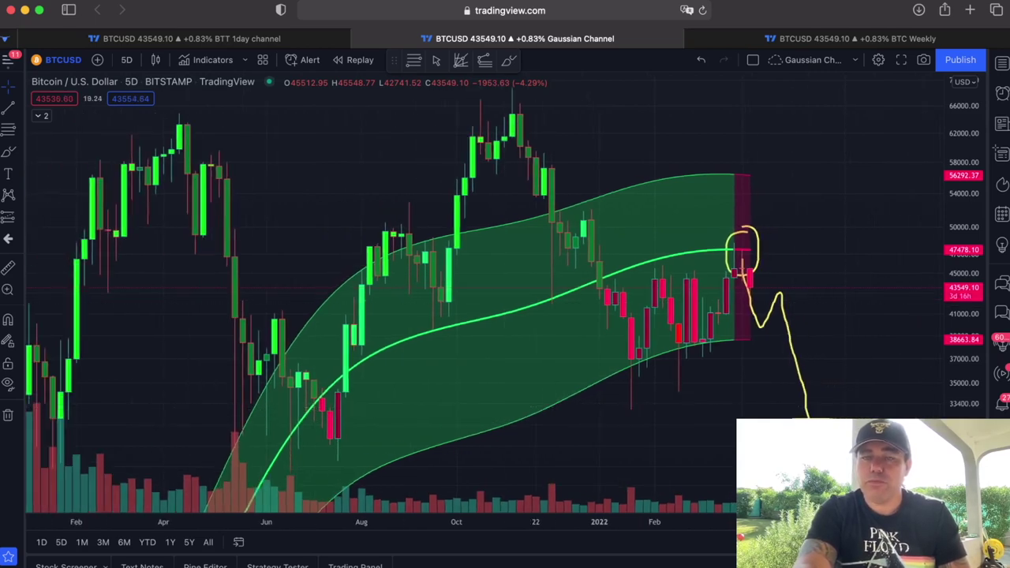
{"action": "scroll", "coordinate": [760, 433], "scroll_direction": "down", "scroll_amount": 5}
{"action": "scroll", "coordinate": [759, 432], "scroll_direction": "down", "scroll_amount": 3}
{"action": "scroll", "coordinate": [717, 435], "scroll_direction": "down", "scroll_amount": 5}
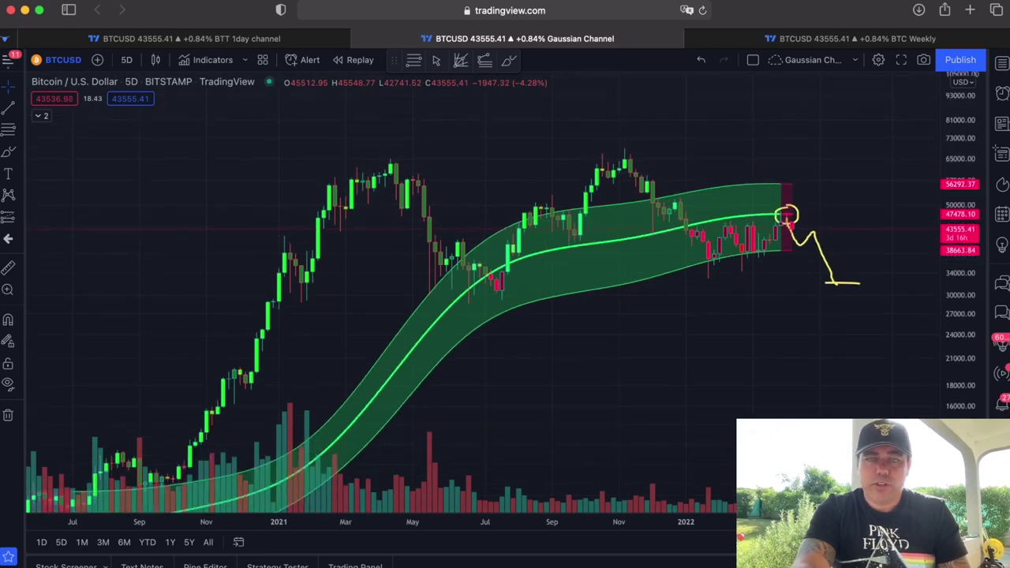
{"action": "scroll", "coordinate": [716, 434], "scroll_direction": "down", "scroll_amount": 6}
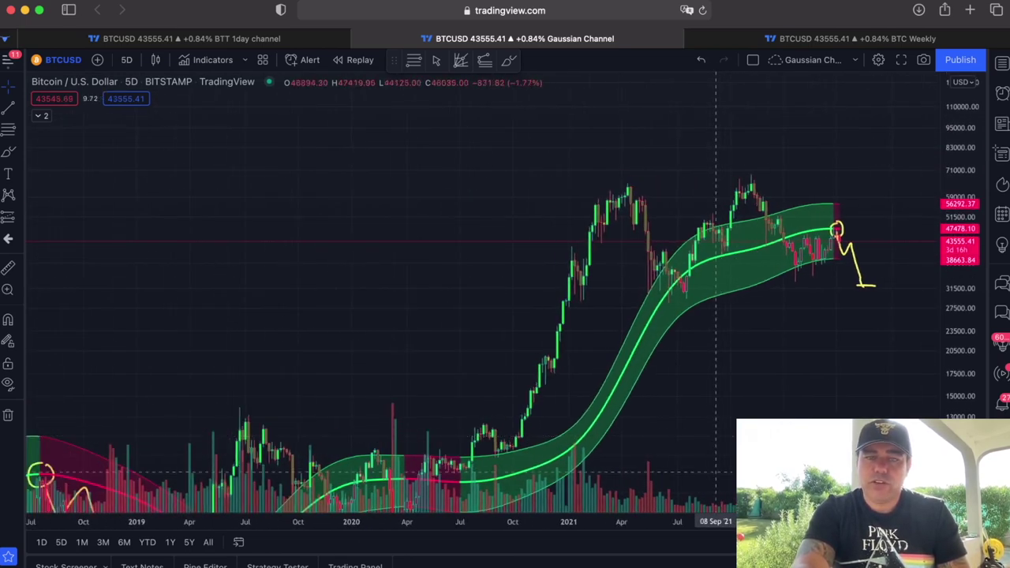
{"action": "scroll", "coordinate": [742, 358], "scroll_direction": "down", "scroll_amount": 6}
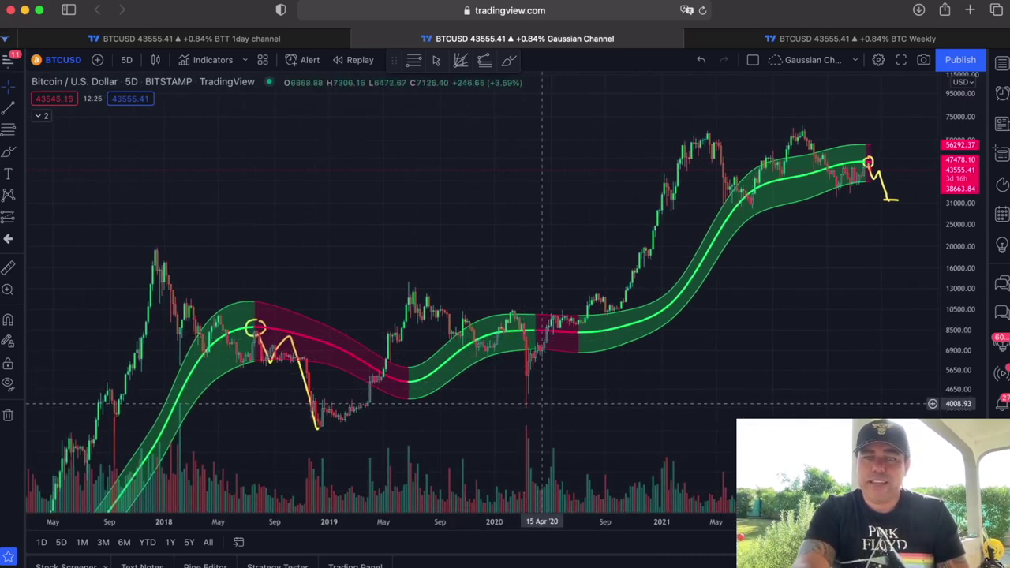
{"action": "scroll", "coordinate": [541, 404], "scroll_direction": "down", "scroll_amount": 1}
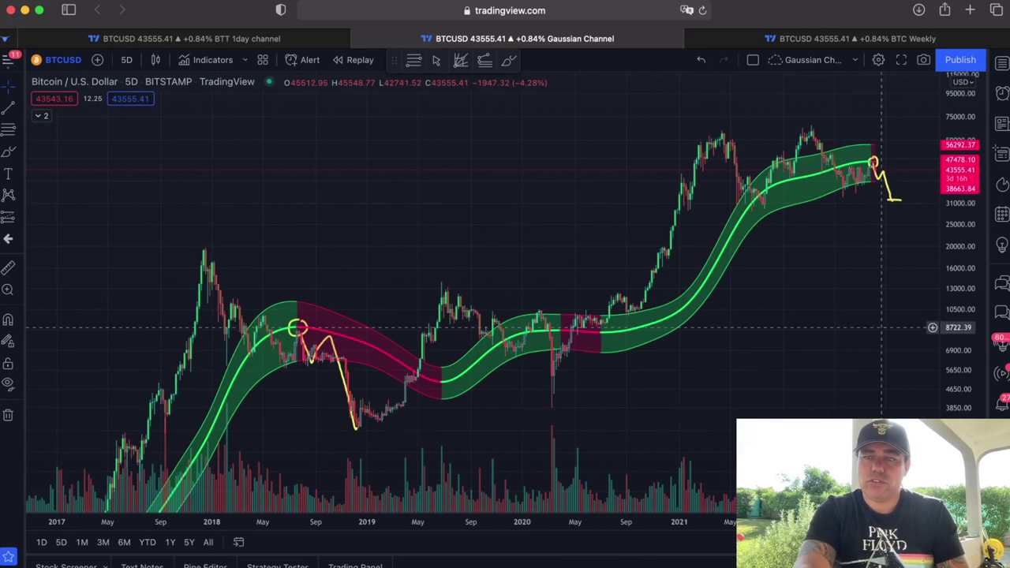
Follow the Gaussian Channel back to 2015 and forward again to the 2022 candles
{"action": "left_click_drag", "start_coordinate": [610, 245], "coordinate": [891, 245]}
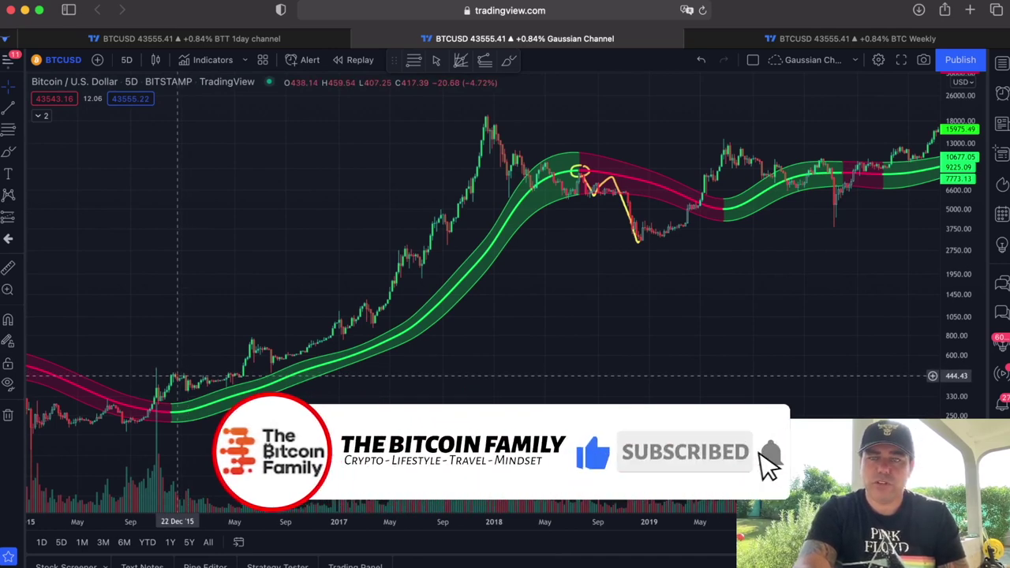
{"action": "left_click_drag", "start_coordinate": [726, 243], "coordinate": [629, 250]}
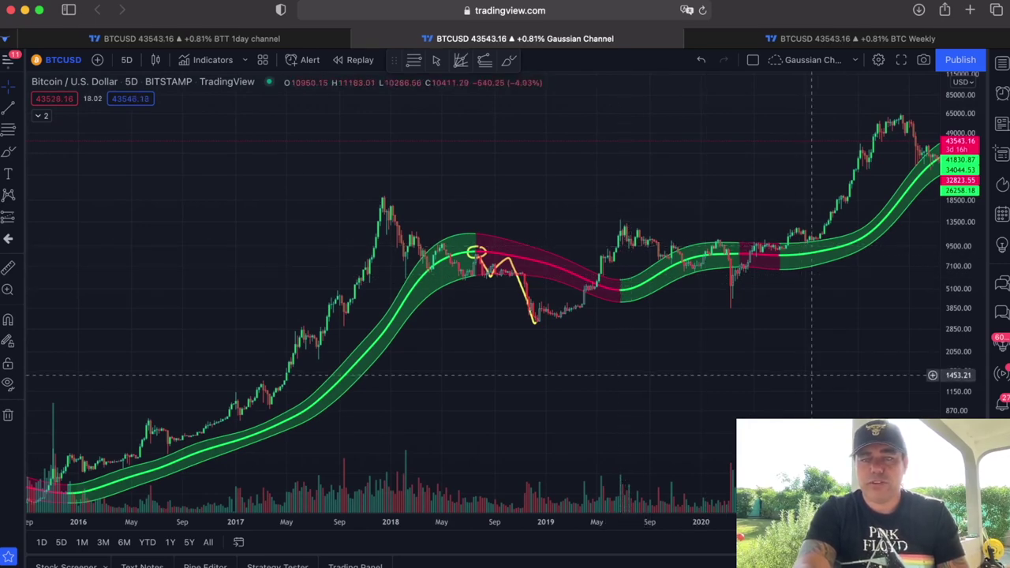
{"action": "left_click_drag", "start_coordinate": [811, 375], "coordinate": [600, 284]}
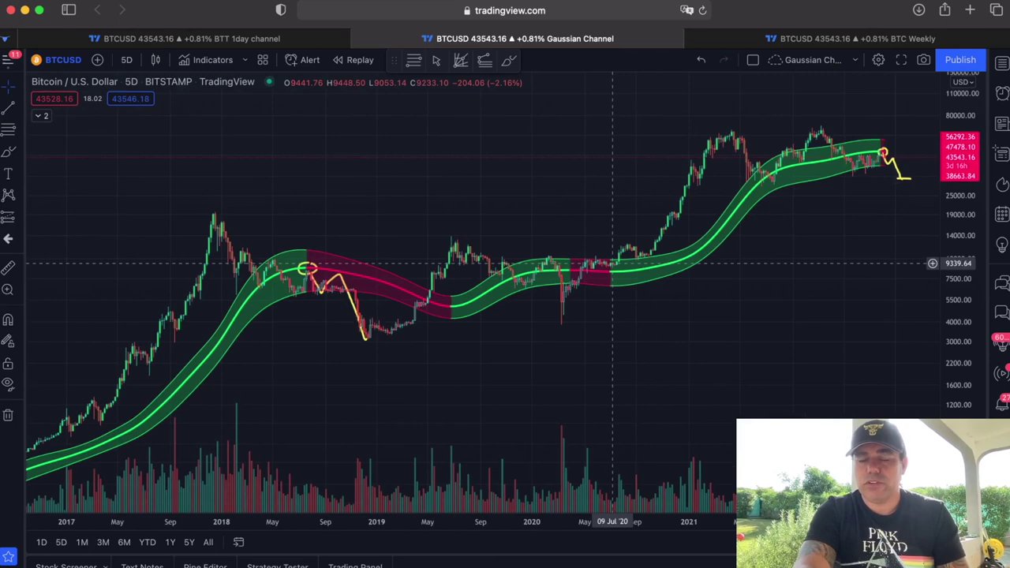
{"action": "left_click_drag", "start_coordinate": [671, 272], "coordinate": [545, 347]}
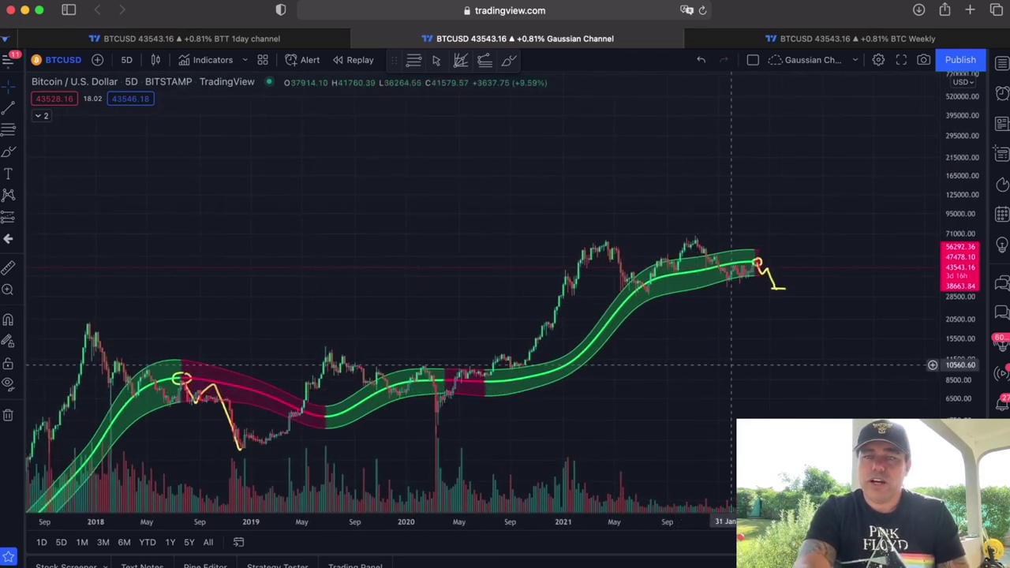
Examine the latest 2022 candles between the channel's midline and lower band alongside the sketched drop
{"action": "left_click_drag", "start_coordinate": [960, 505], "coordinate": [959, 422]}
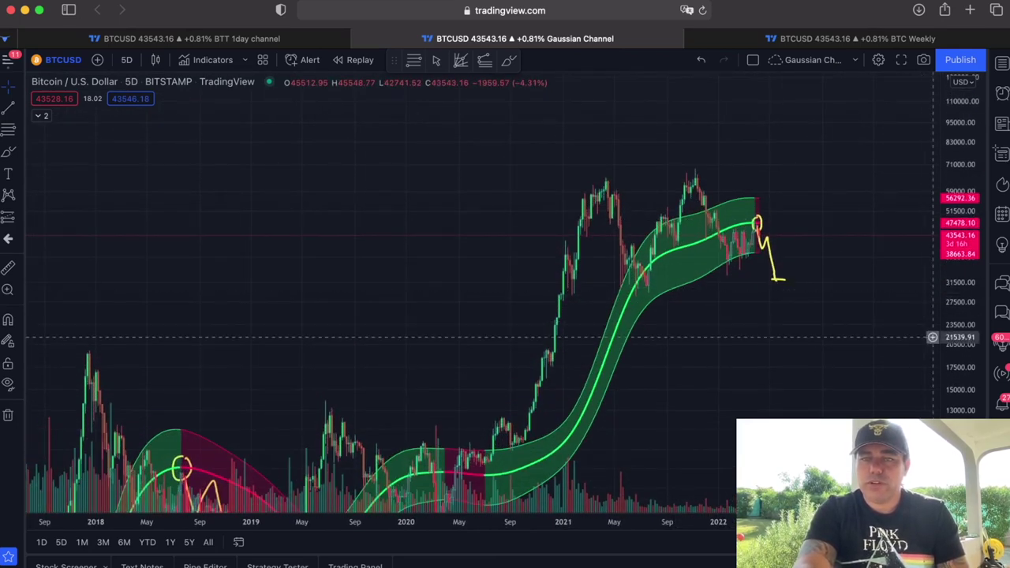
{"action": "scroll", "coordinate": [834, 316], "scroll_direction": "up", "scroll_amount": 5}
{"action": "scroll", "coordinate": [834, 316], "scroll_direction": "up", "scroll_amount": 3}
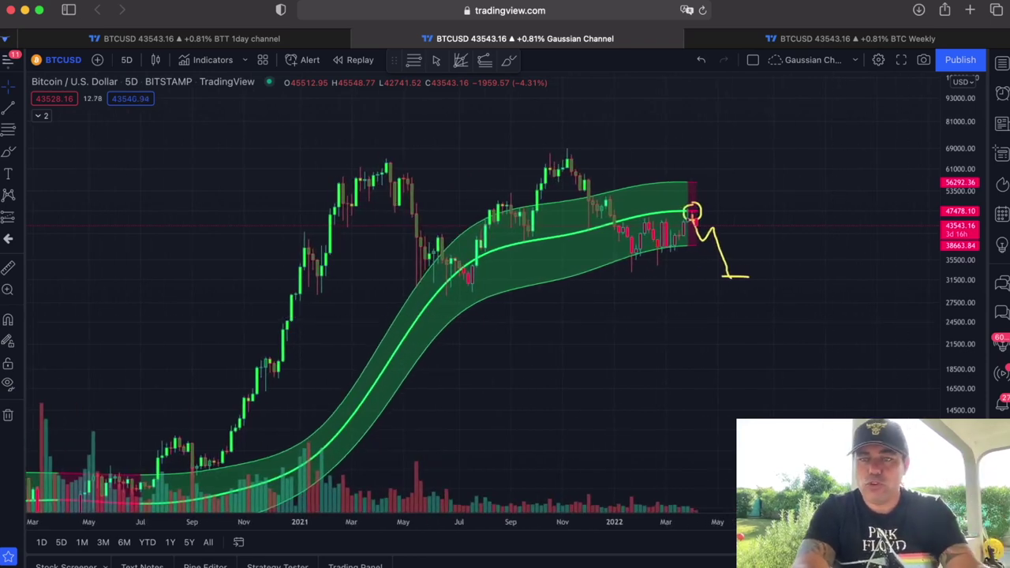
{"action": "left_click_drag", "start_coordinate": [959, 309], "coordinate": [960, 288]}
{"action": "left_click_drag", "start_coordinate": [774, 340], "coordinate": [774, 381]}
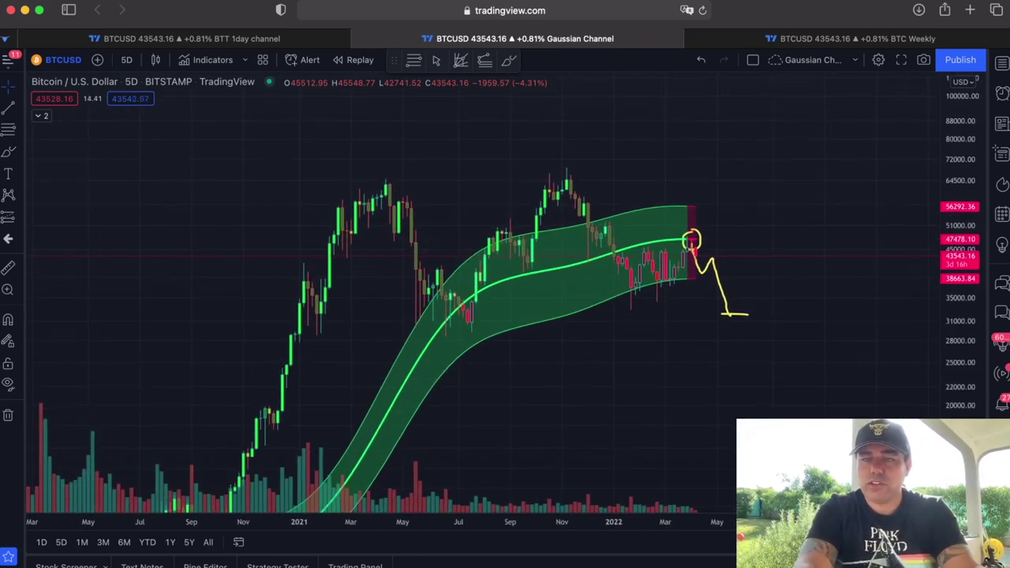
{"action": "scroll", "coordinate": [868, 267], "scroll_direction": "up", "scroll_amount": 5}
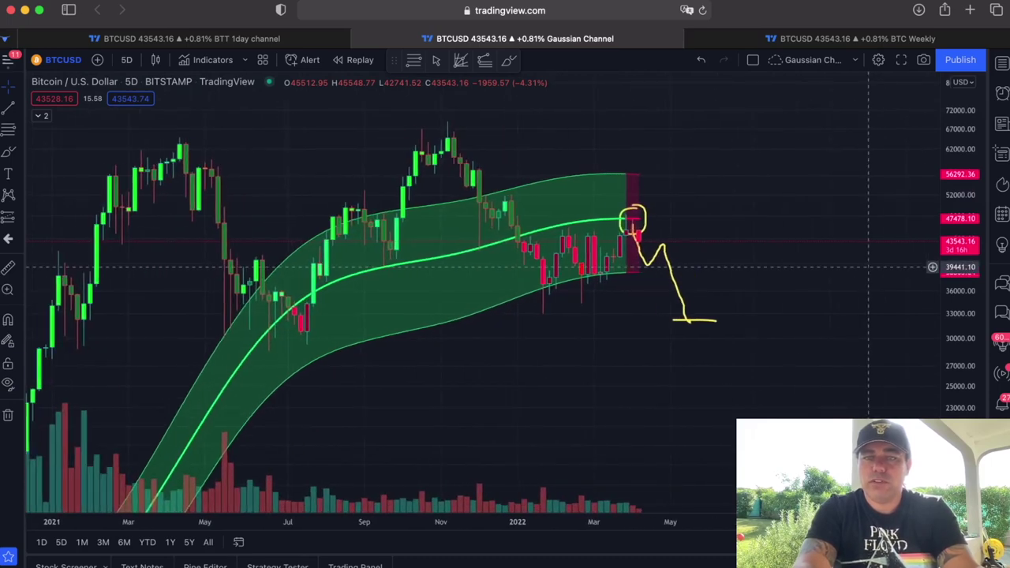
{"action": "scroll", "coordinate": [868, 267], "scroll_direction": "up", "scroll_amount": 2}
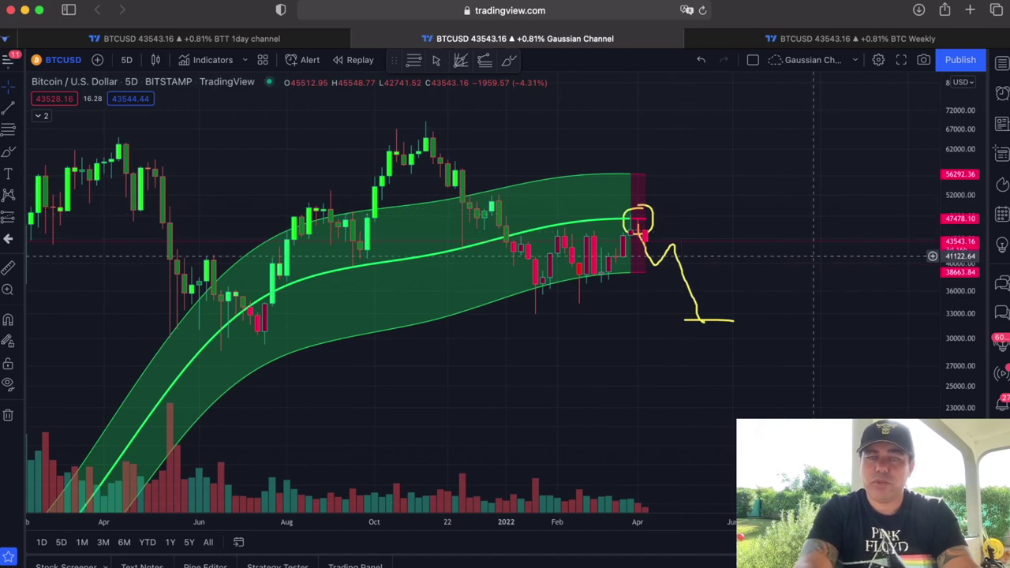
{"action": "left_click_drag", "start_coordinate": [665, 372], "coordinate": [696, 371]}
{"action": "scroll", "coordinate": [695, 372], "scroll_direction": "down", "scroll_amount": 3}
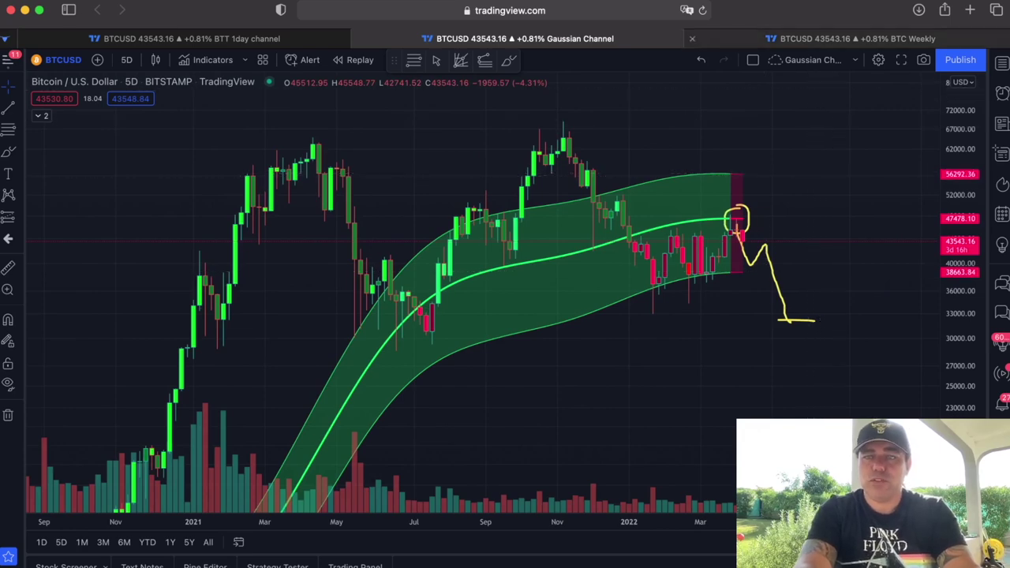
Open the BTC Weekly chart and examine the latest candles inside the green circle above the higher low
{"action": "left_click", "coordinate": [850, 38]}
{"action": "scroll", "coordinate": [838, 321], "scroll_direction": "up", "scroll_amount": 5}
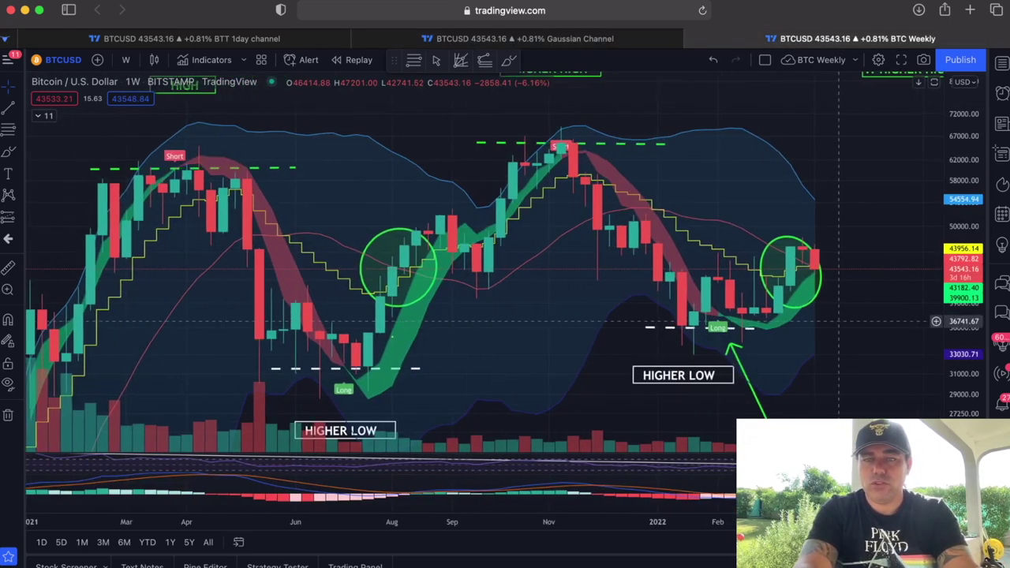
{"action": "left_click_drag", "start_coordinate": [964, 355], "coordinate": [963, 287]}
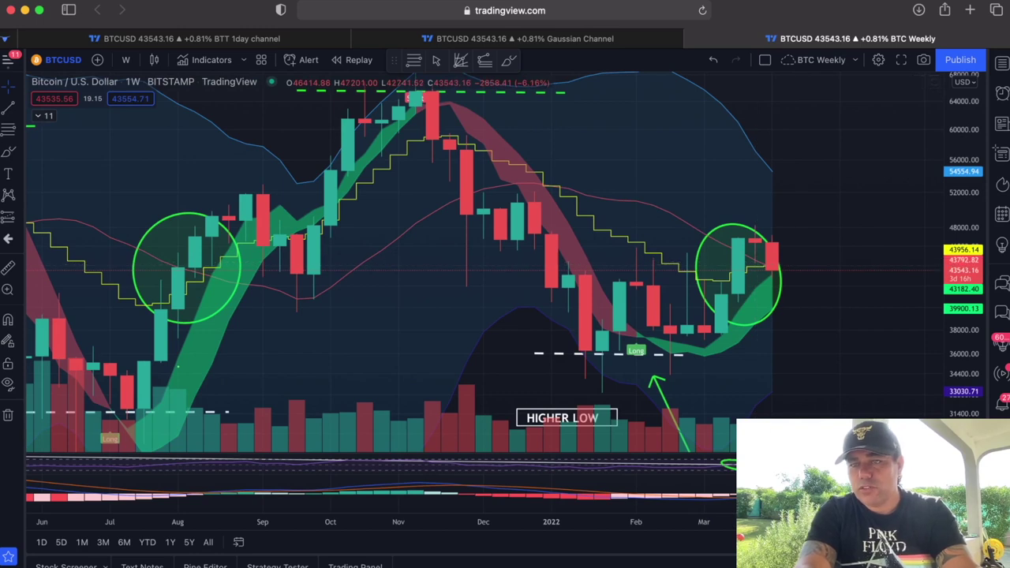
{"action": "left_click_drag", "start_coordinate": [963, 344], "coordinate": [963, 303]}
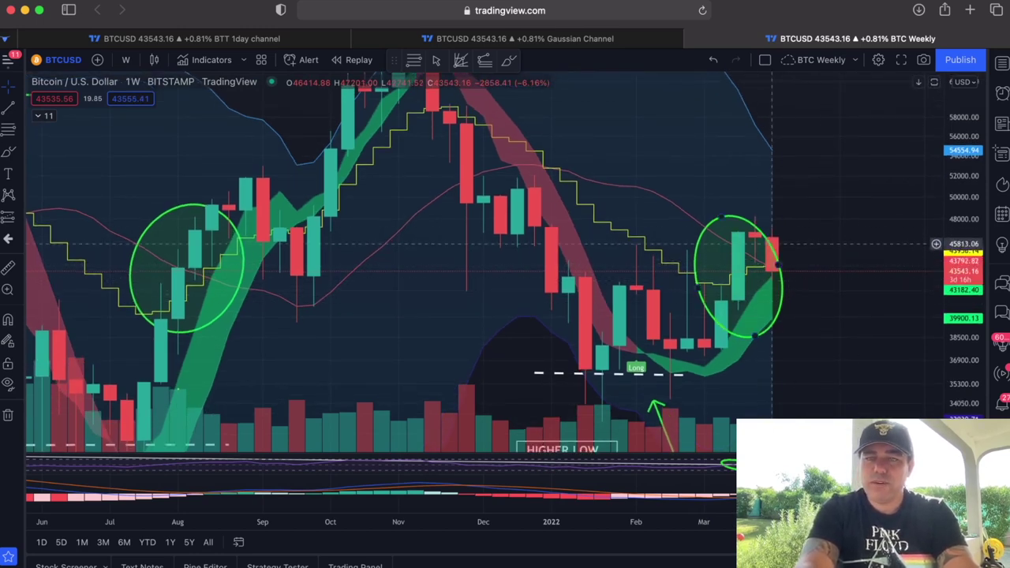
{"action": "scroll", "coordinate": [777, 261], "scroll_direction": "up", "scroll_amount": 5}
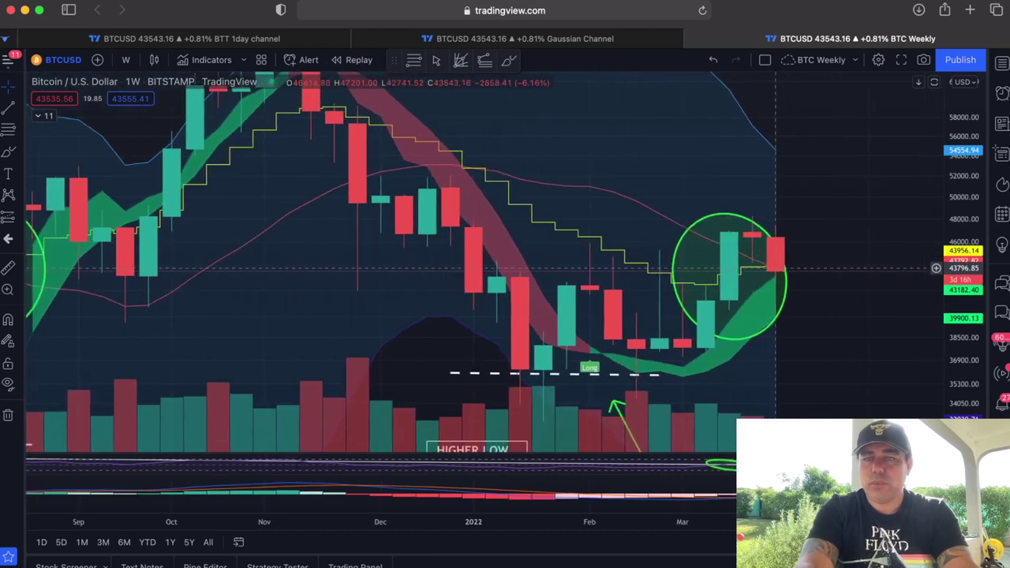
{"action": "scroll", "coordinate": [777, 268], "scroll_direction": "up", "scroll_amount": 1}
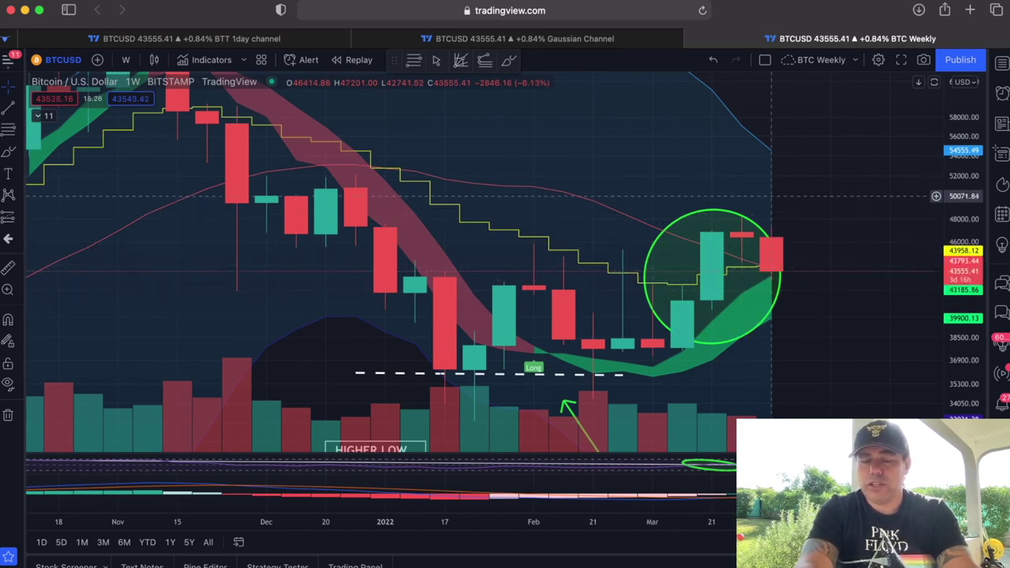
Enlarge the RSI pane below the weekly chart and examine the circled crossing of the descending trendline
{"action": "left_click_drag", "start_coordinate": [800, 454], "coordinate": [801, 313]}
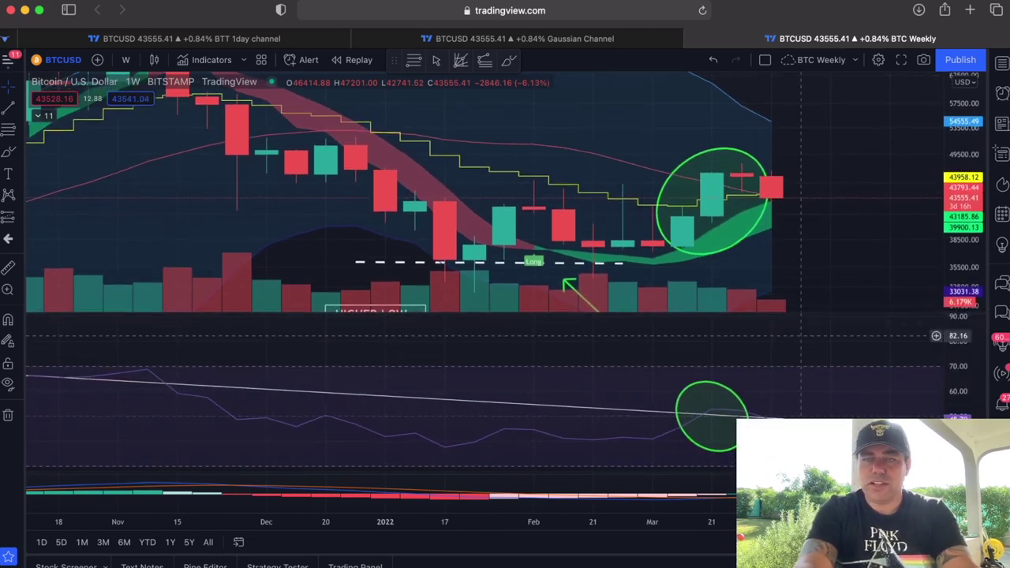
{"action": "scroll", "coordinate": [772, 345], "scroll_direction": "down", "scroll_amount": 5}
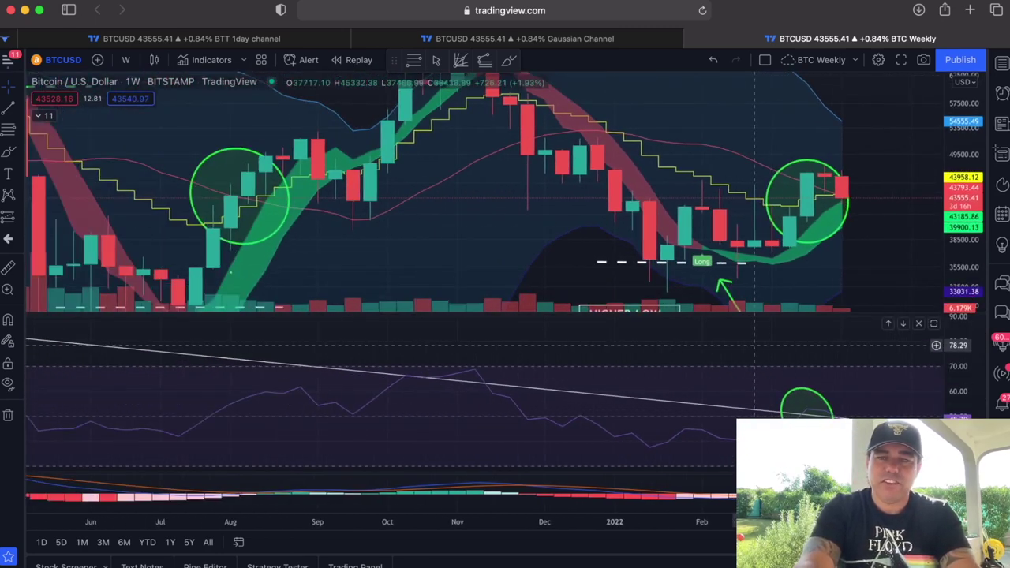
{"action": "scroll", "coordinate": [762, 345], "scroll_direction": "down", "scroll_amount": 3}
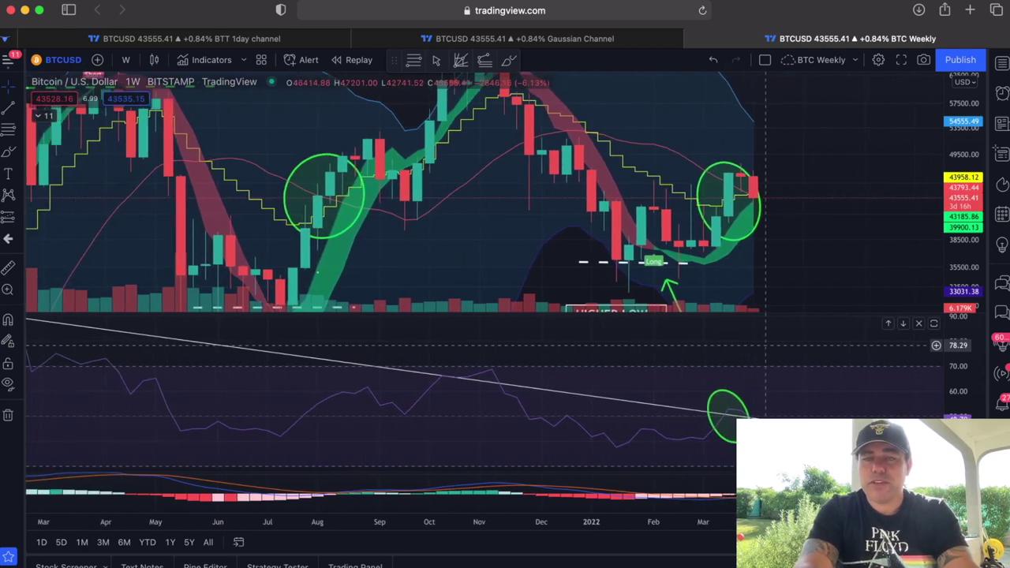
{"action": "scroll", "coordinate": [958, 391], "scroll_direction": "down", "scroll_amount": 2}
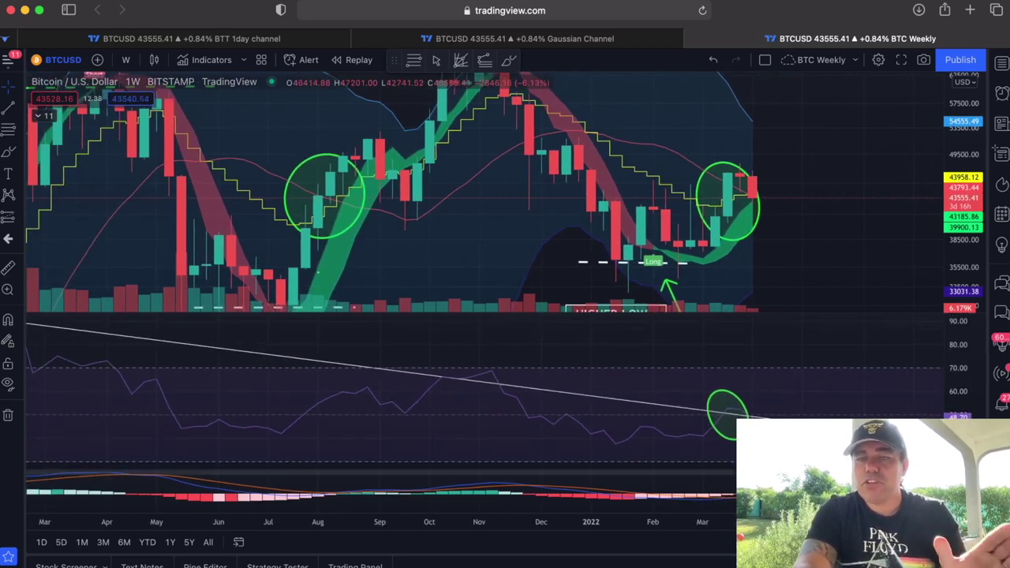
{"action": "left_click_drag", "start_coordinate": [864, 368], "coordinate": [851, 341]}
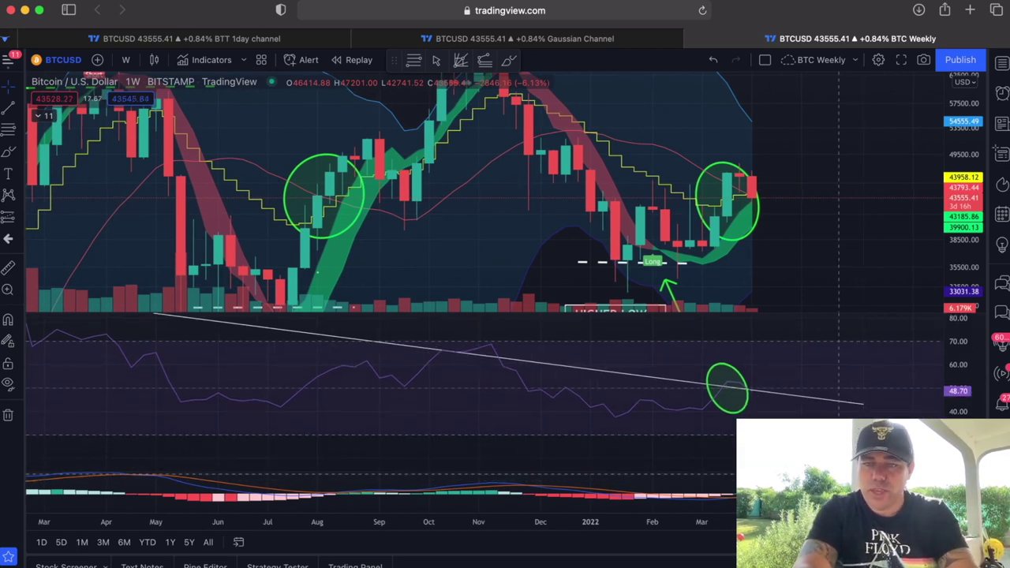
Enlarge the MACD pane below the RSI and examine its lines and histogram from 2021 to 2022
{"action": "left_click_drag", "start_coordinate": [836, 472], "coordinate": [836, 371]}
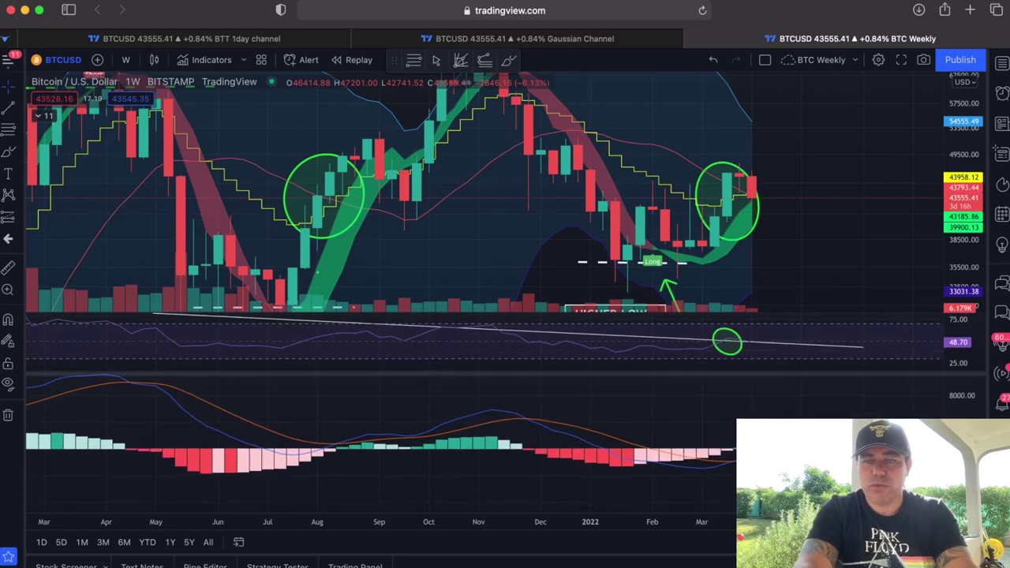
{"action": "scroll", "coordinate": [812, 465], "scroll_direction": "down", "scroll_amount": 2}
{"action": "scroll", "coordinate": [812, 442], "scroll_direction": "up", "scroll_amount": 1}
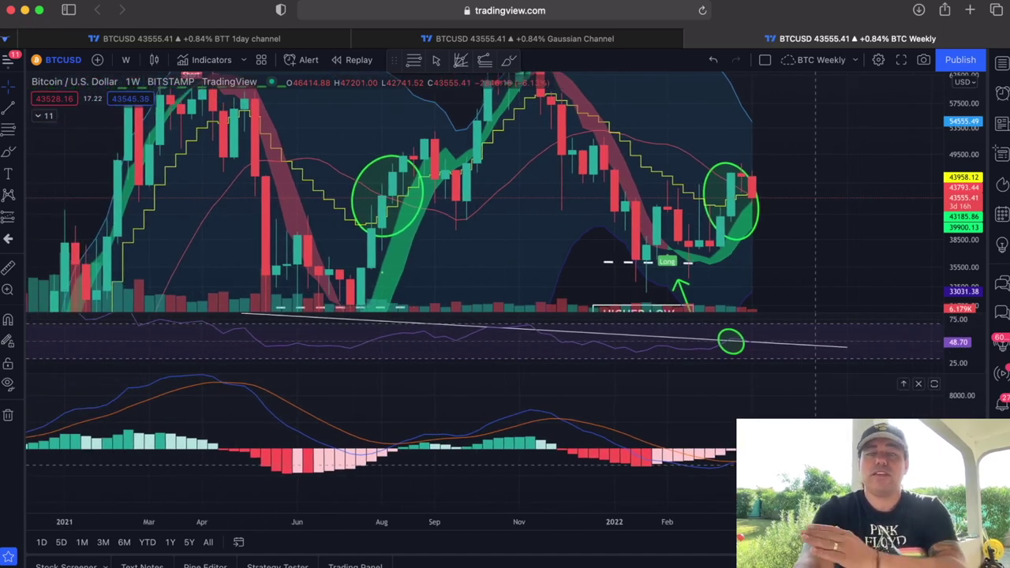